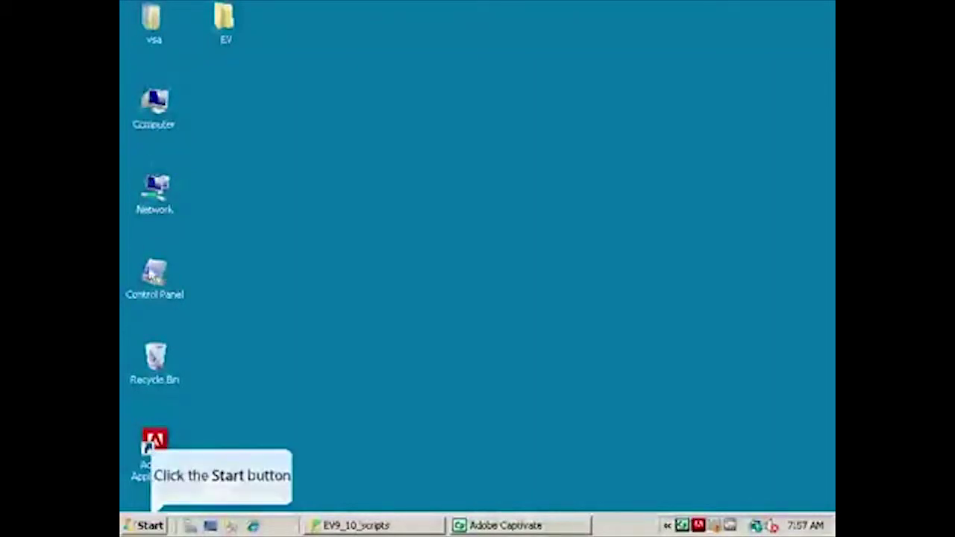
Start SQL Server Management Studio 2008, connect to the EV9SQL database engine with Windows Authentication and expand its databases
click(150, 527)
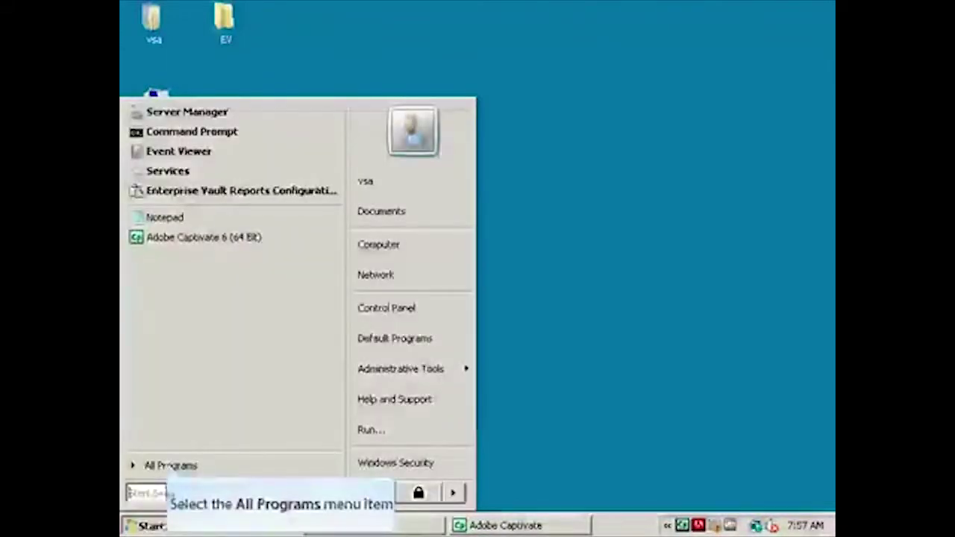
click(170, 470)
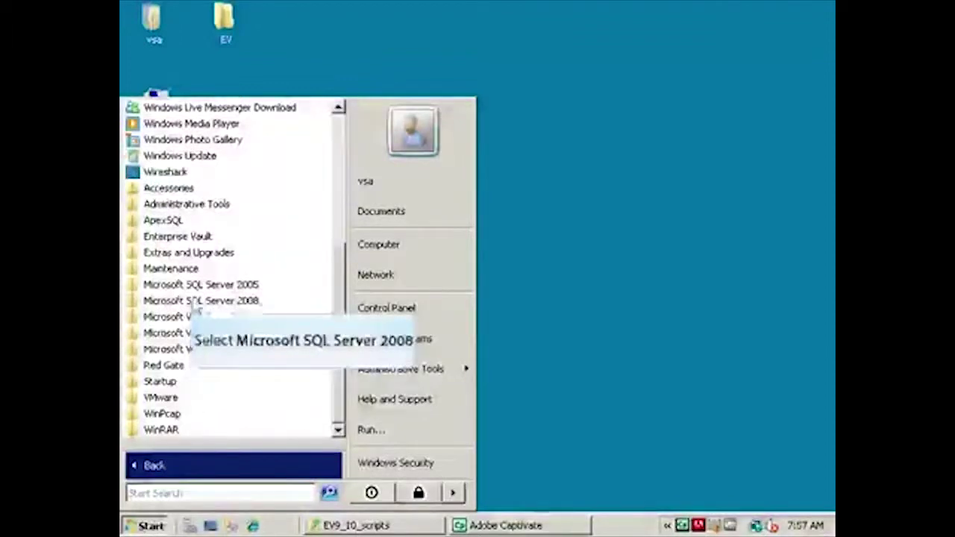
click(195, 302)
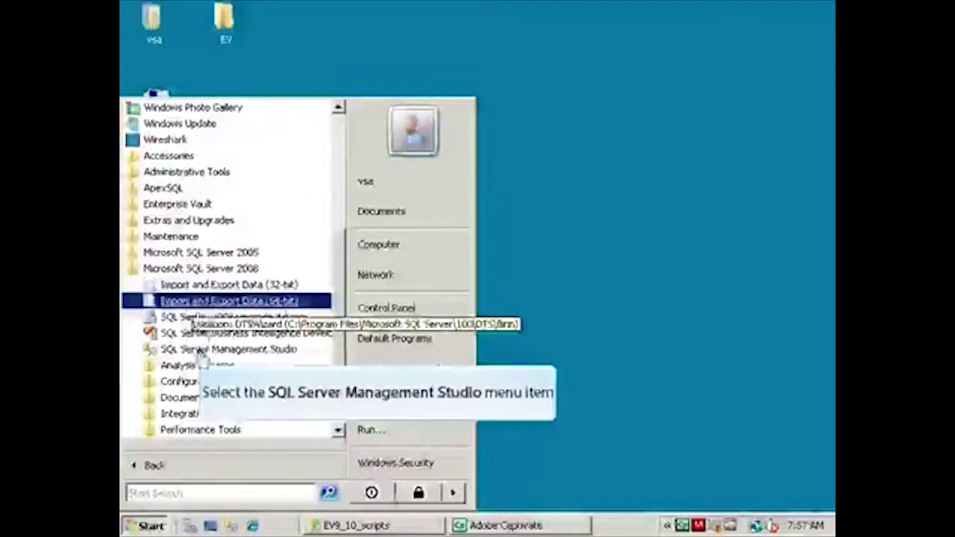
click(199, 348)
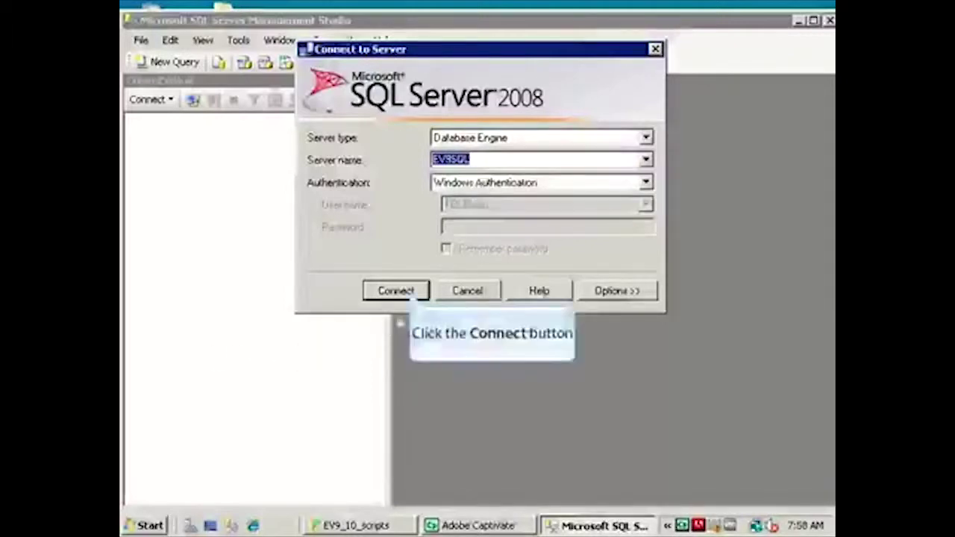
click(395, 291)
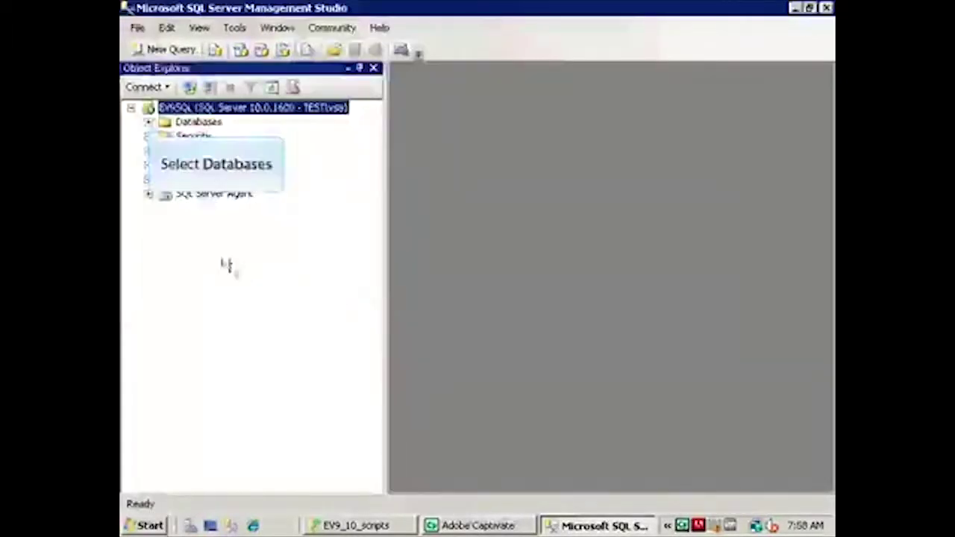
click(148, 123)
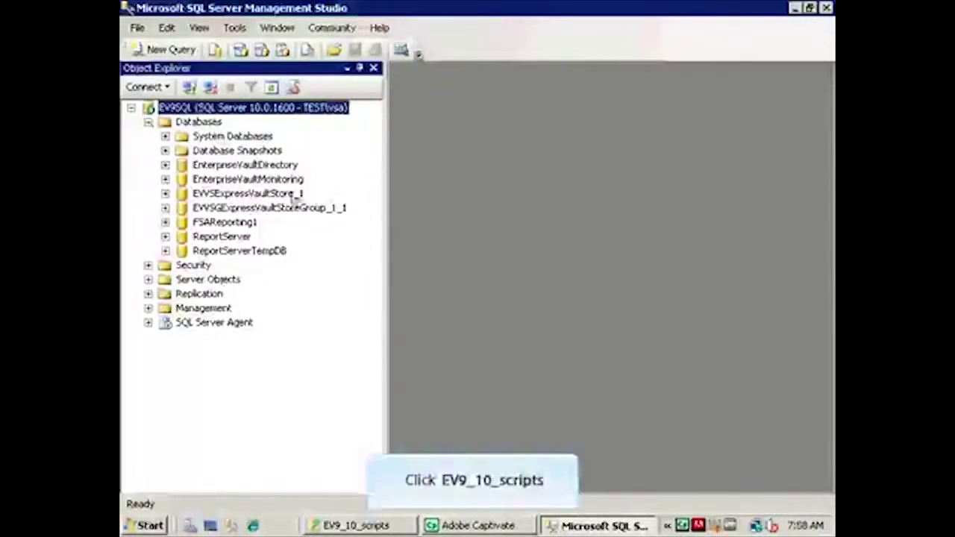
Open view_VaultStoreBackup.sql from the EV9_10_scripts folder and execute it against the EnterpriseVaultDirectory database
click(365, 526)
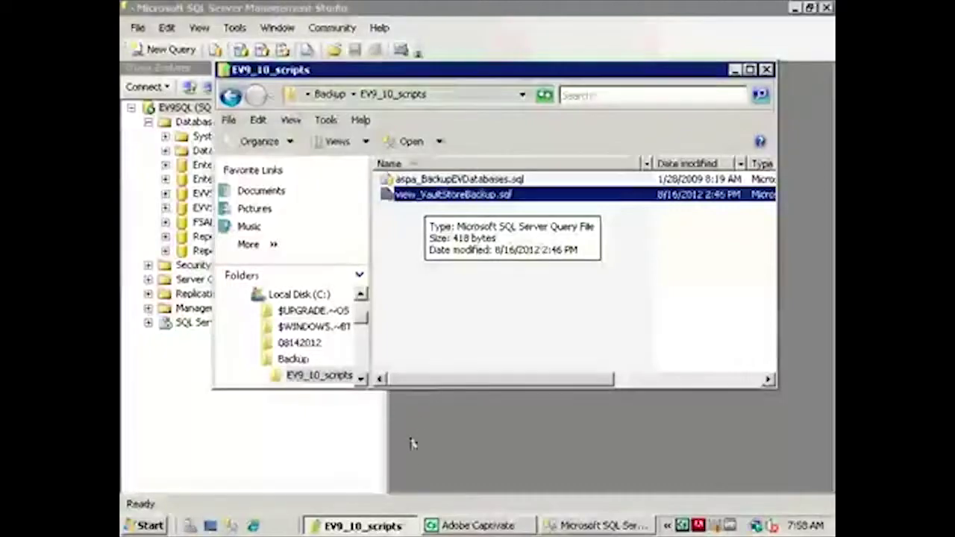
double_click(430, 206)
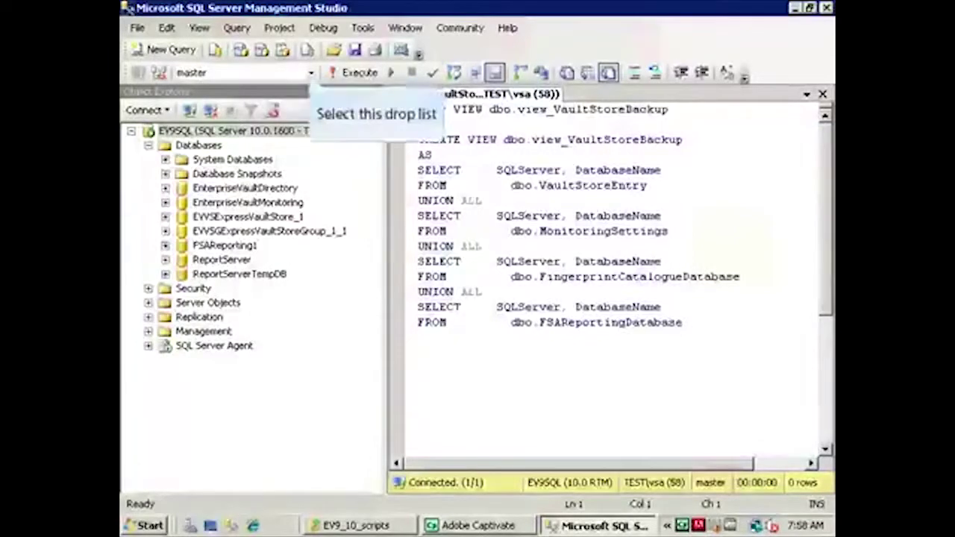
click(312, 72)
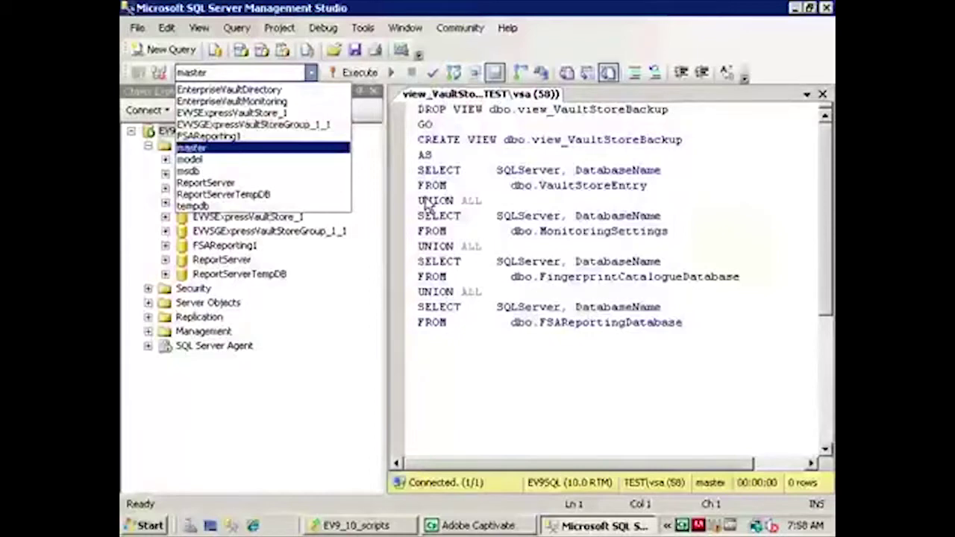
click(295, 91)
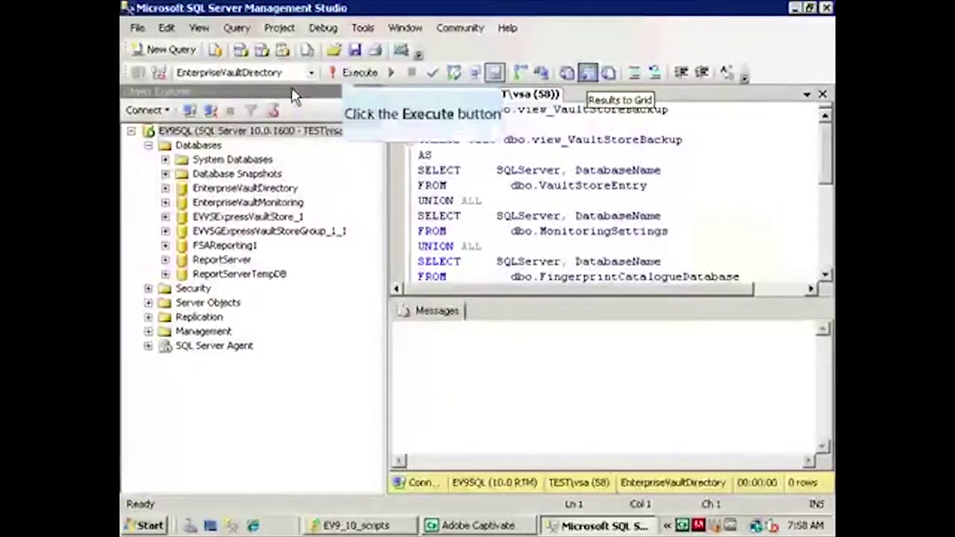
click(346, 78)
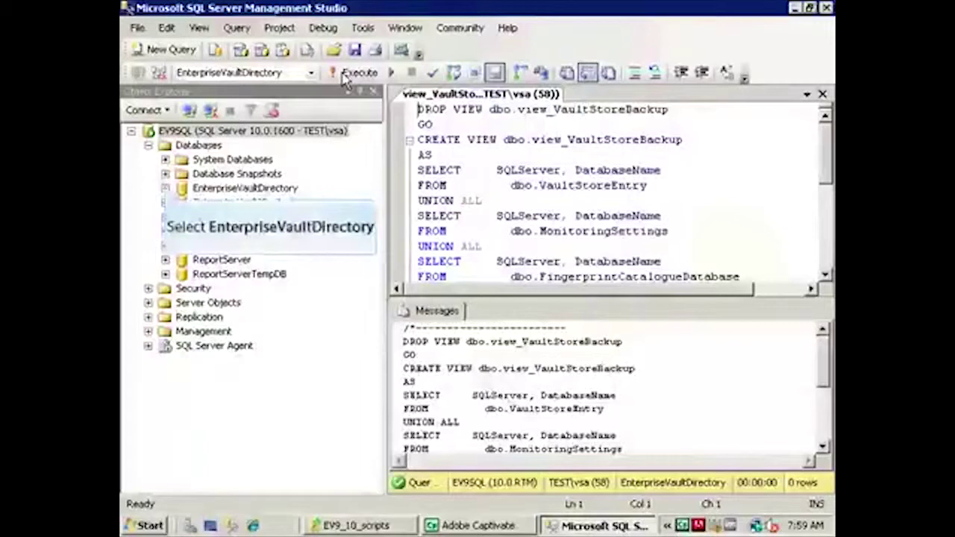
Review the top 1000 rows of the dbo.view_VaultStoreBackup view in EnterpriseVaultDirectory and close that query
click(165, 188)
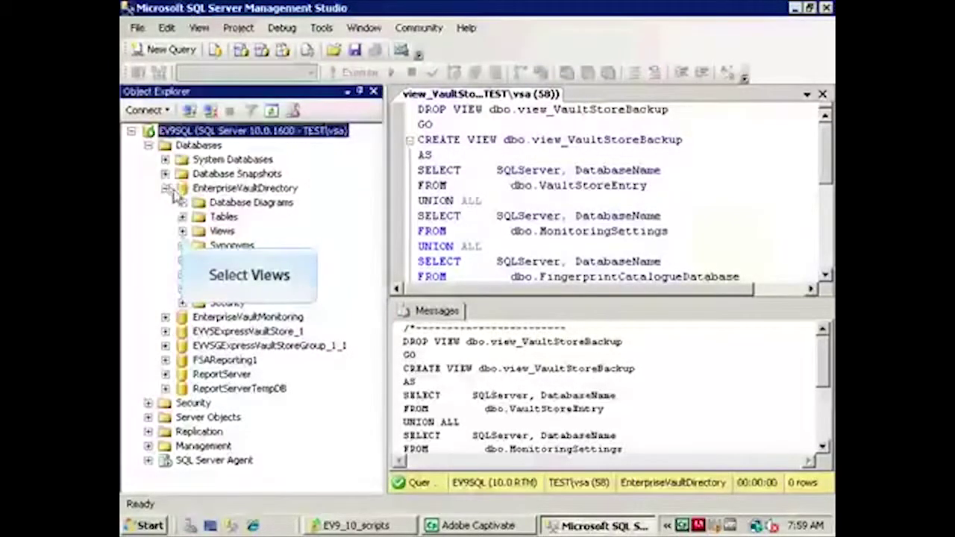
click(182, 231)
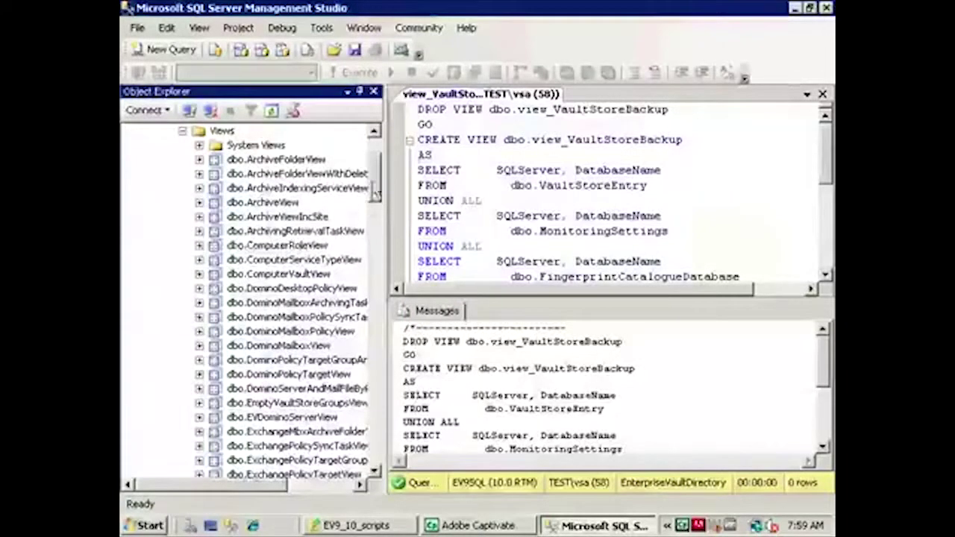
scroll(376, 190, down, 15)
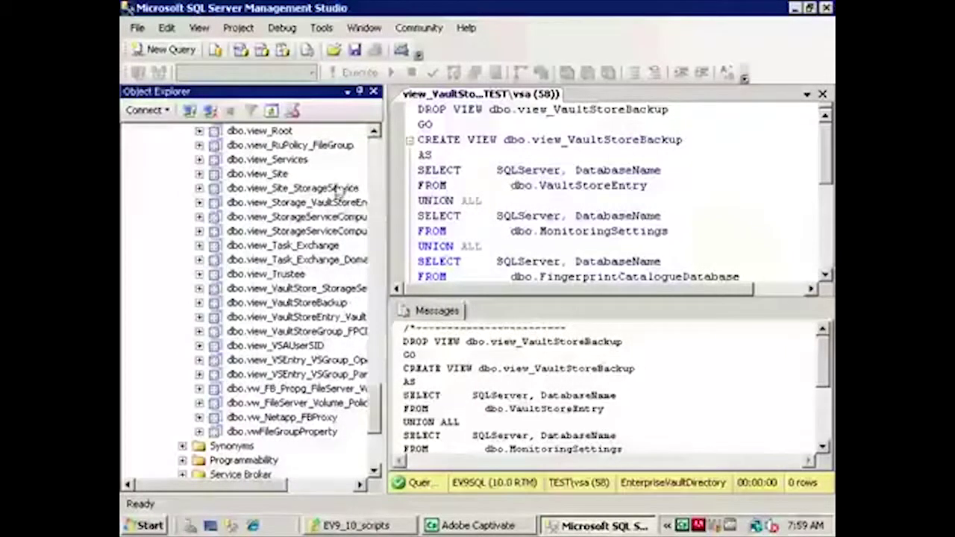
right_click(244, 306)
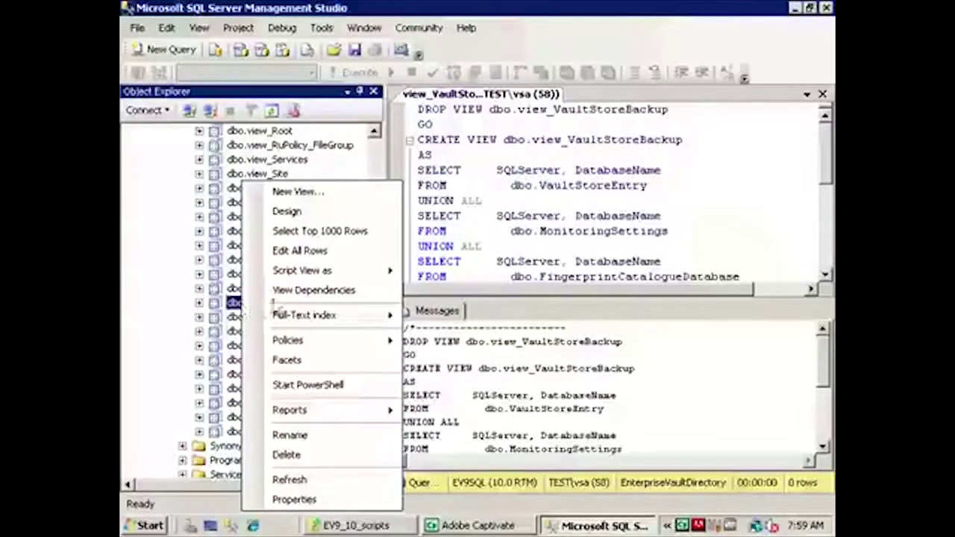
click(310, 230)
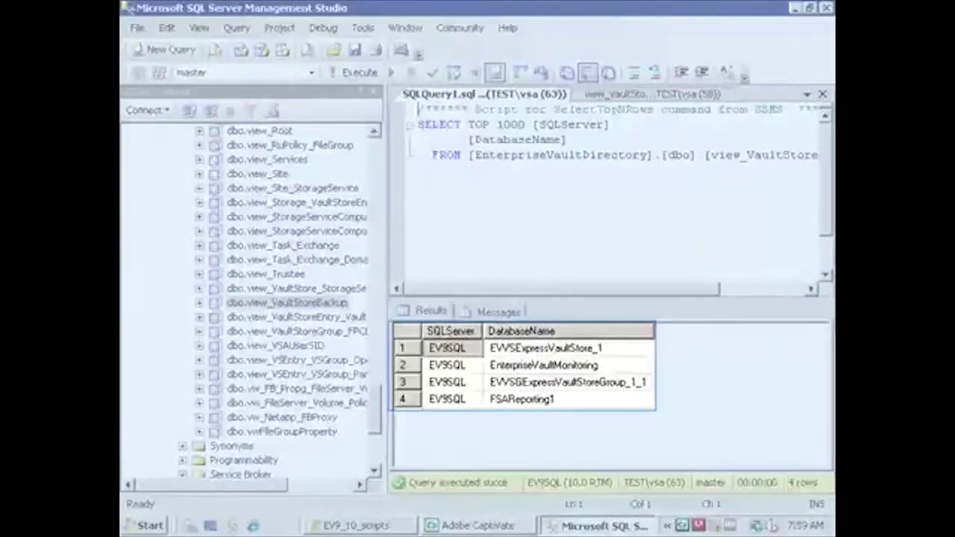
click(822, 94)
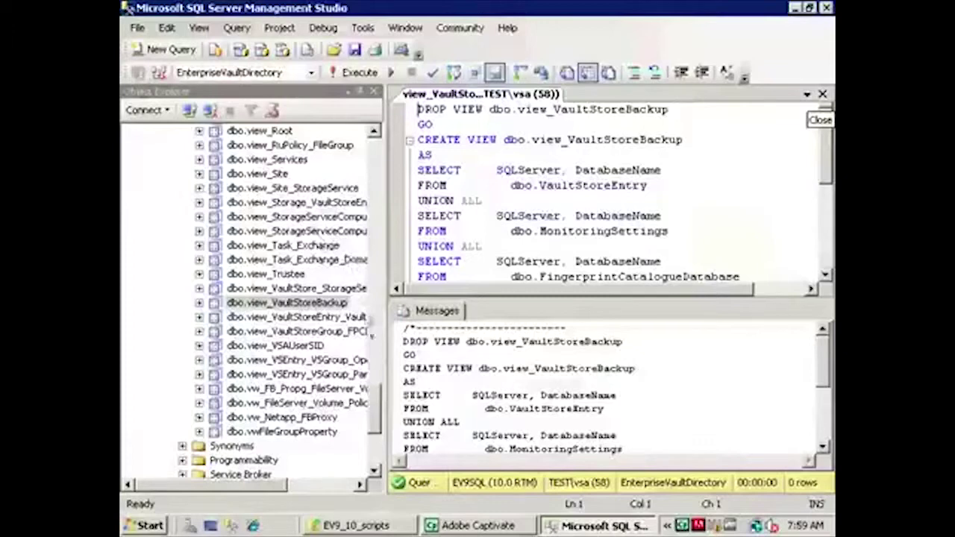
Execute aspa_BackupEVDatabases.sql from the EV9_10_scripts folder against EnterpriseVaultDirectory and check the database's stored procedures for the new procedure
click(379, 527)
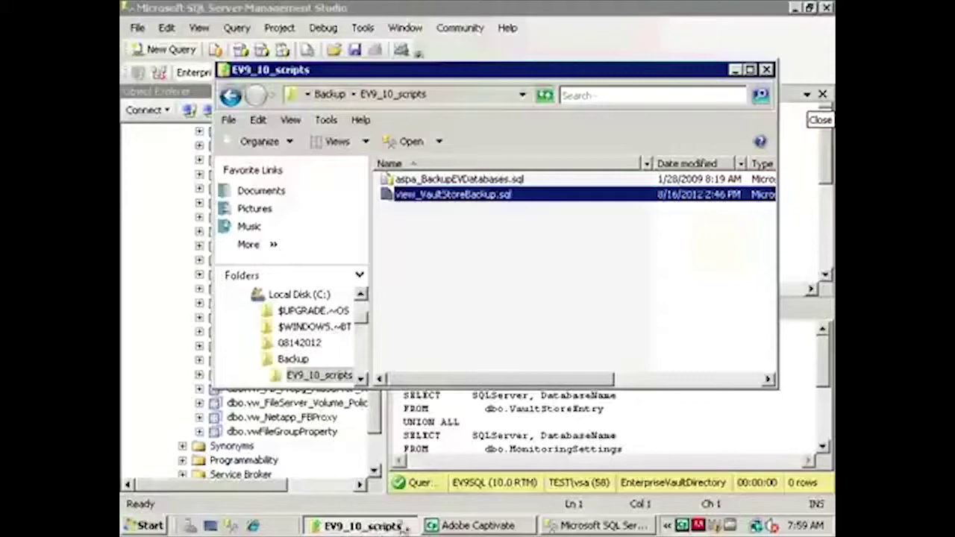
double_click(484, 181)
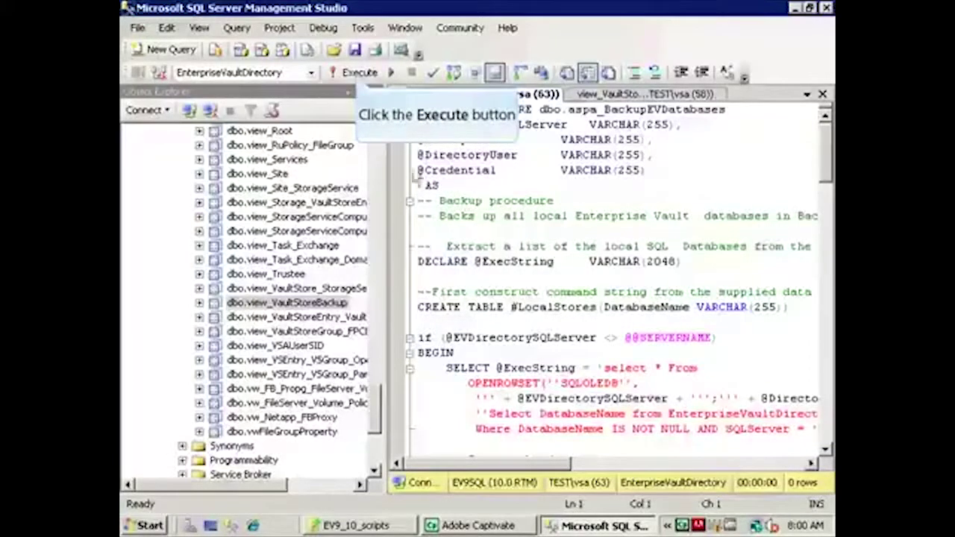
click(359, 73)
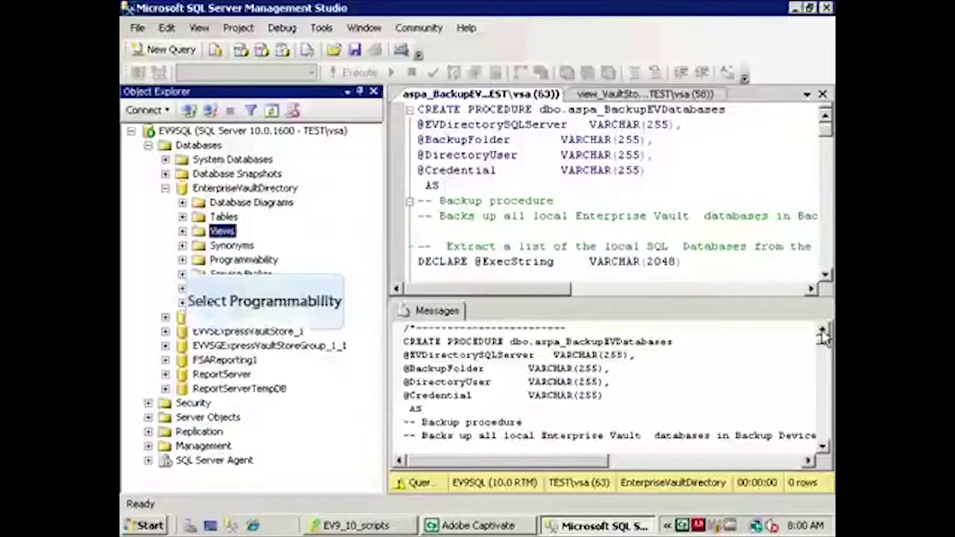
click(182, 261)
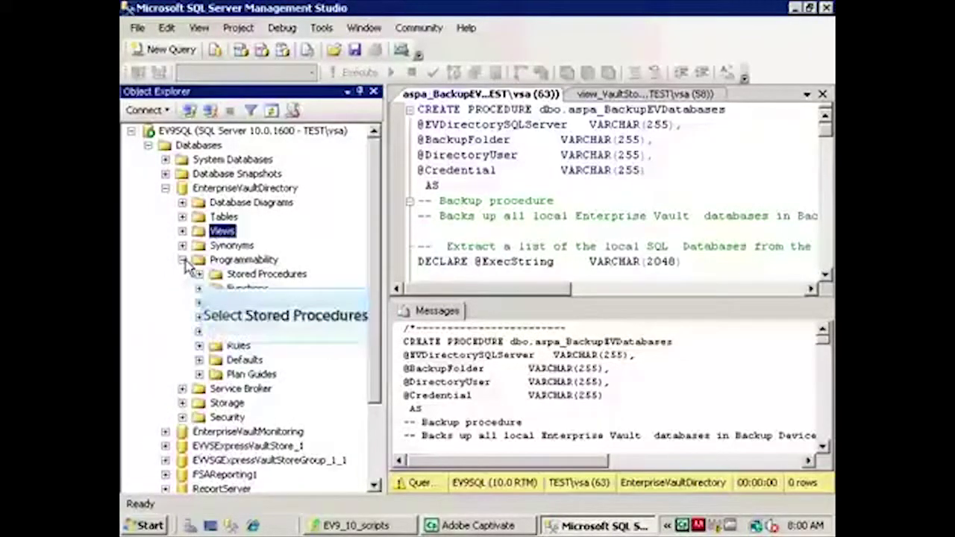
click(199, 275)
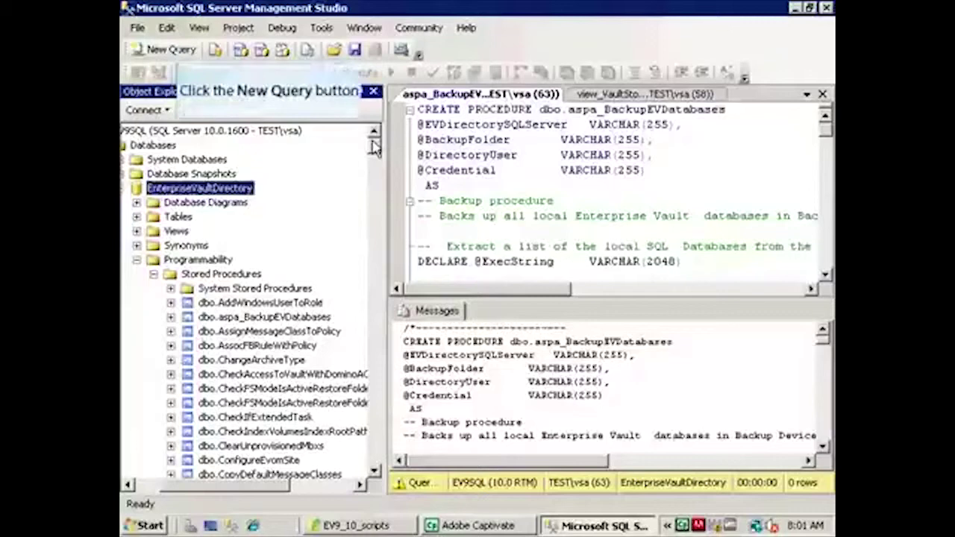
Create a new query on EnterpriseVaultDirectory and locate the Backup folder on Local Disk (C:) in Windows Explorer
click(180, 55)
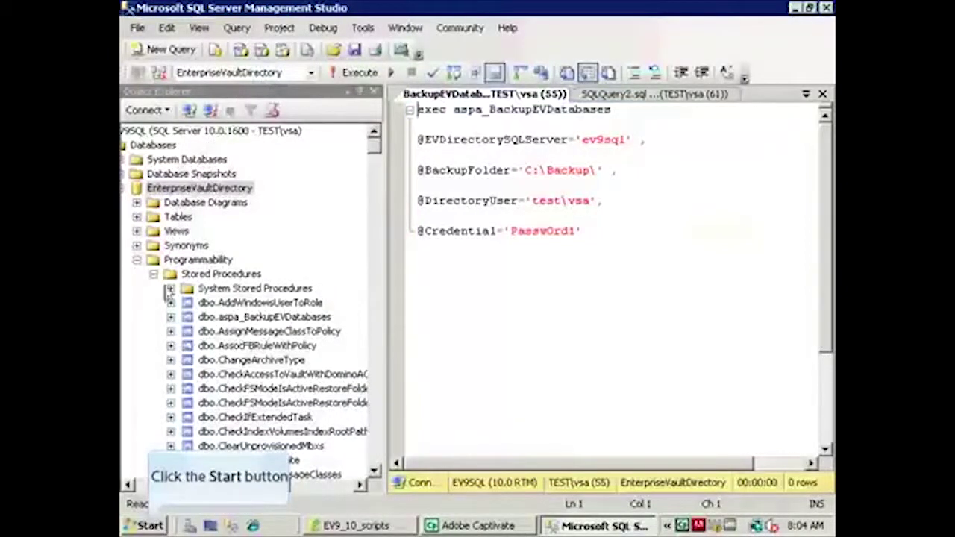
click(150, 527)
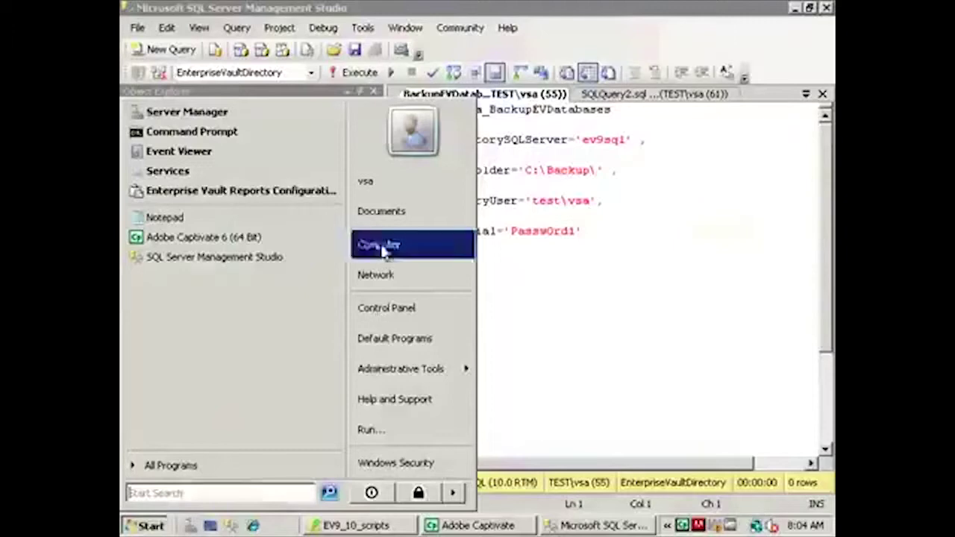
click(382, 246)
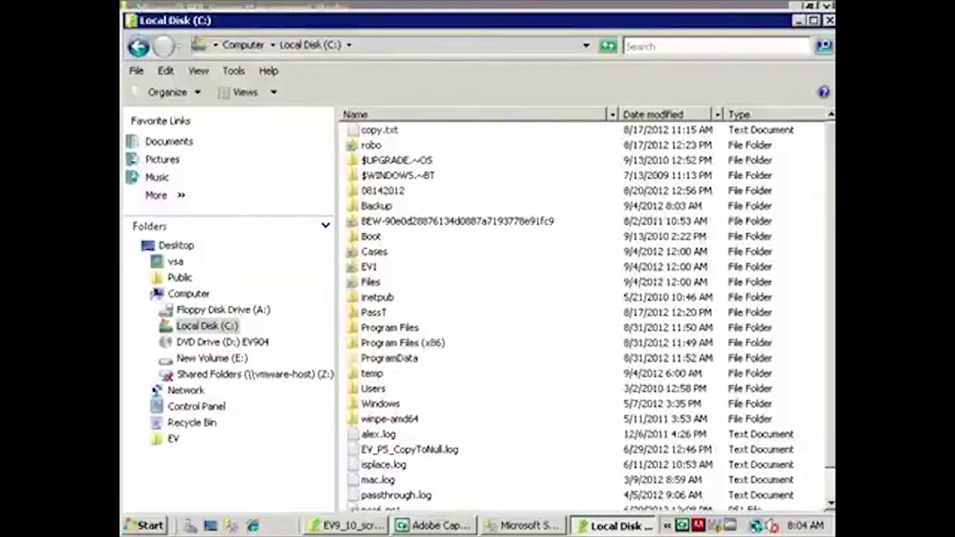
click(376, 206)
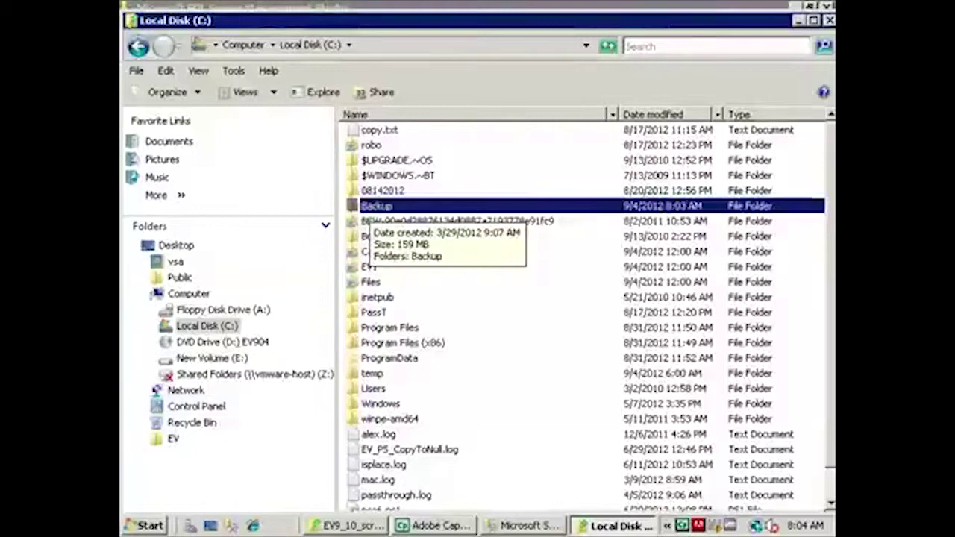
key(alt+Tab)
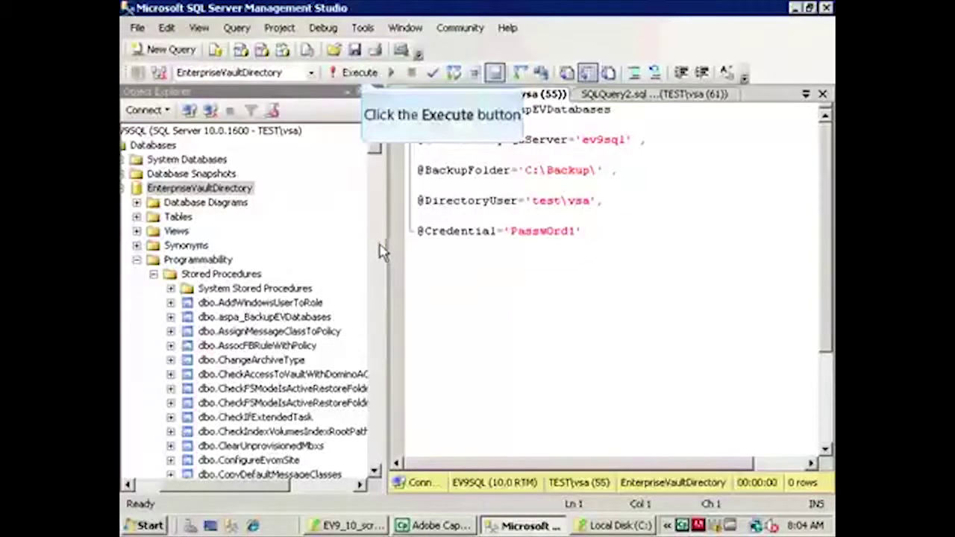
Execute the aspa_BackupEVDatabases query in SQL Server Management Studio and check its messages and the backup files in C:\Backup
click(359, 72)
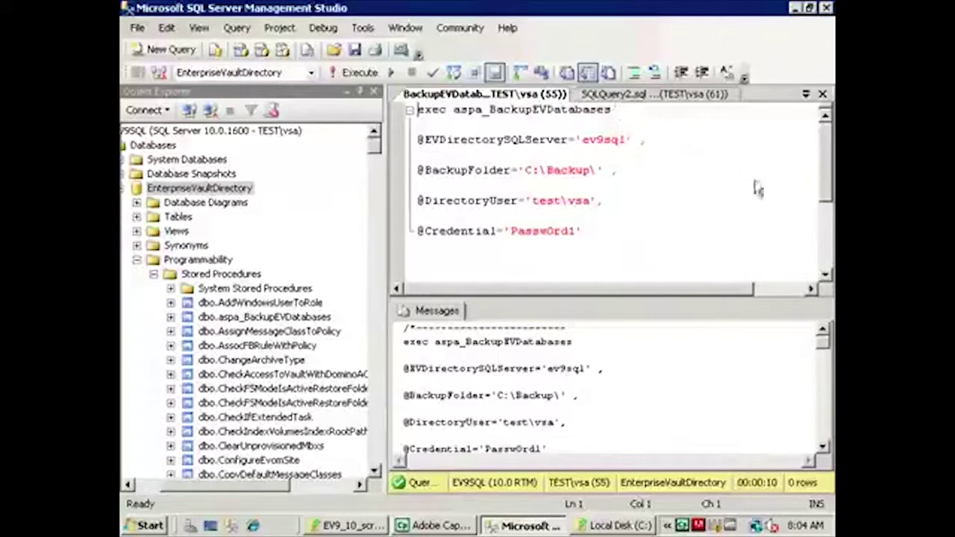
scroll(823, 354, down, 10)
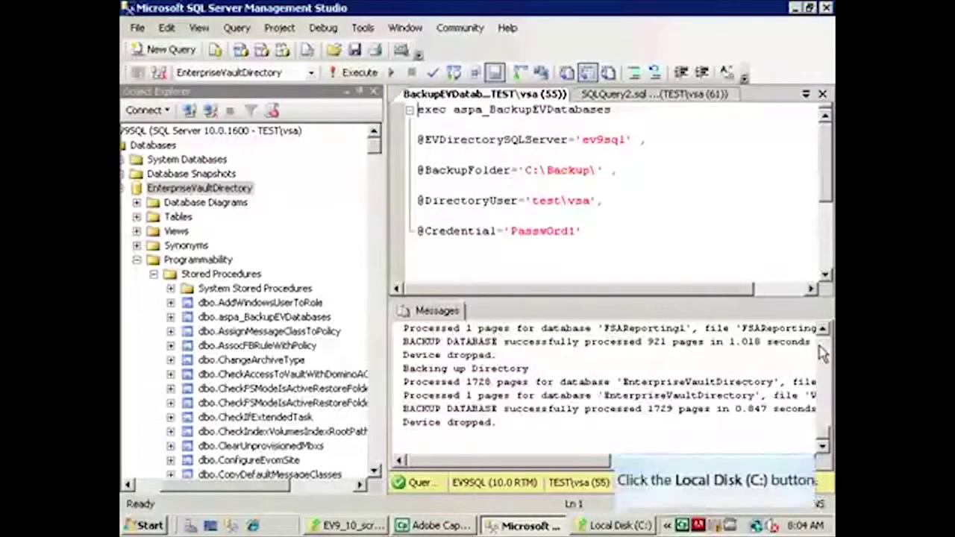
click(617, 527)
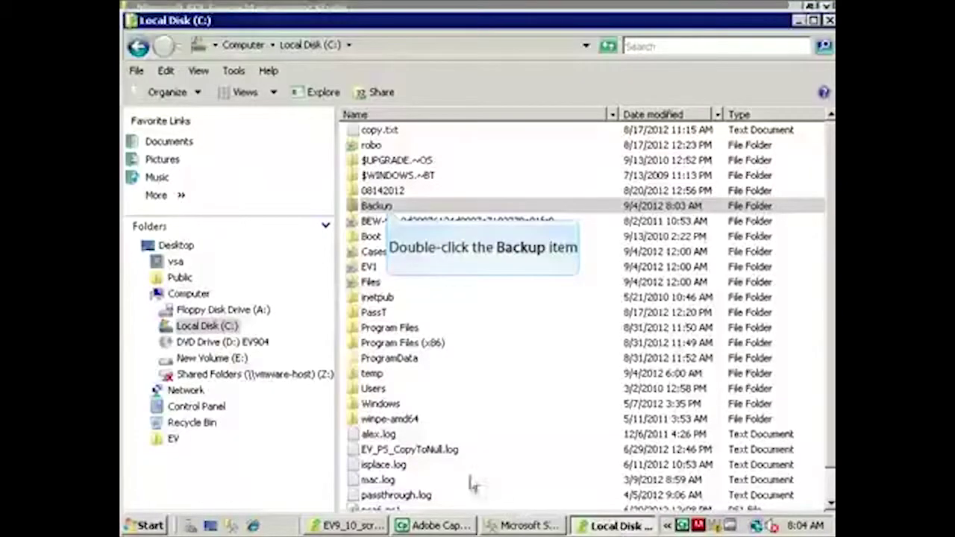
double_click(388, 206)
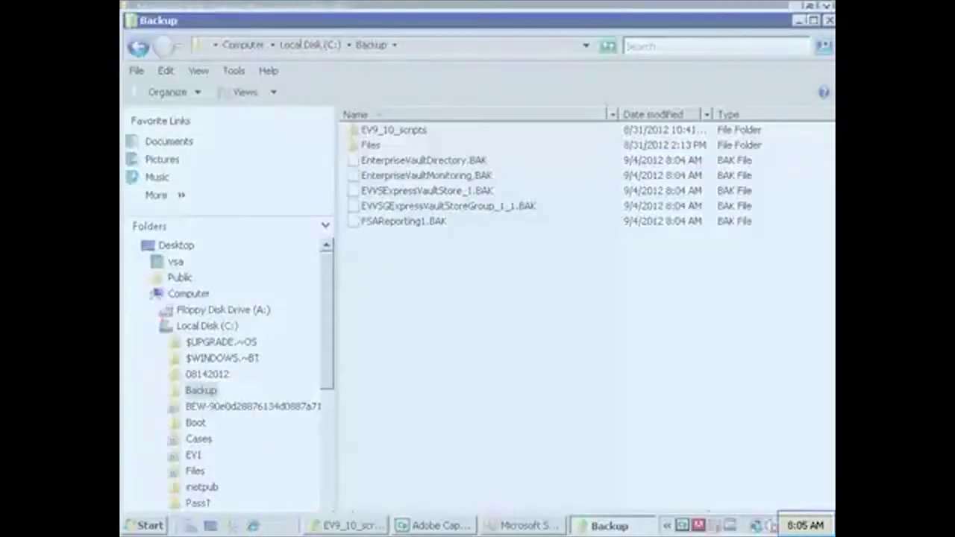
key(alt+Tab)
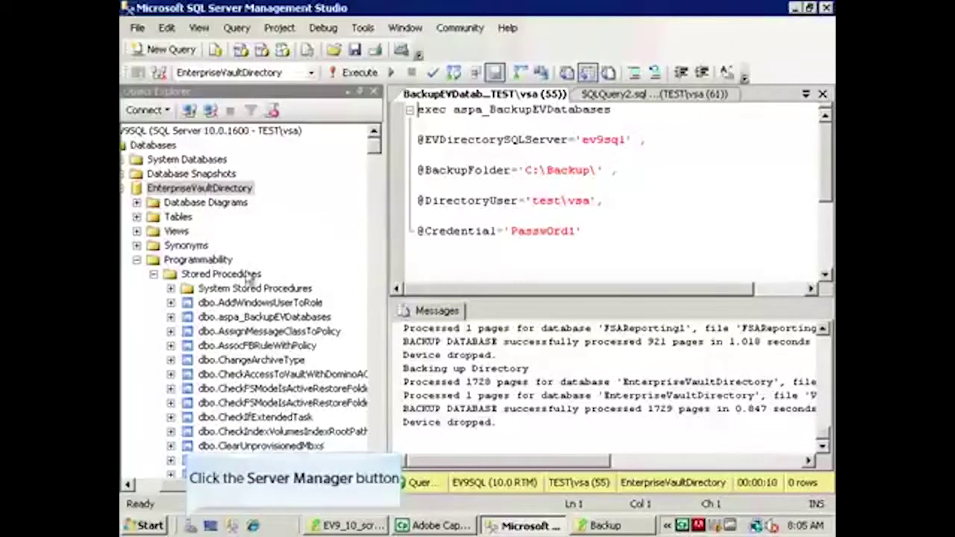
Open the newest MSSQLSERVER event in Server Manager's Windows Application log to read the backup details
click(189, 527)
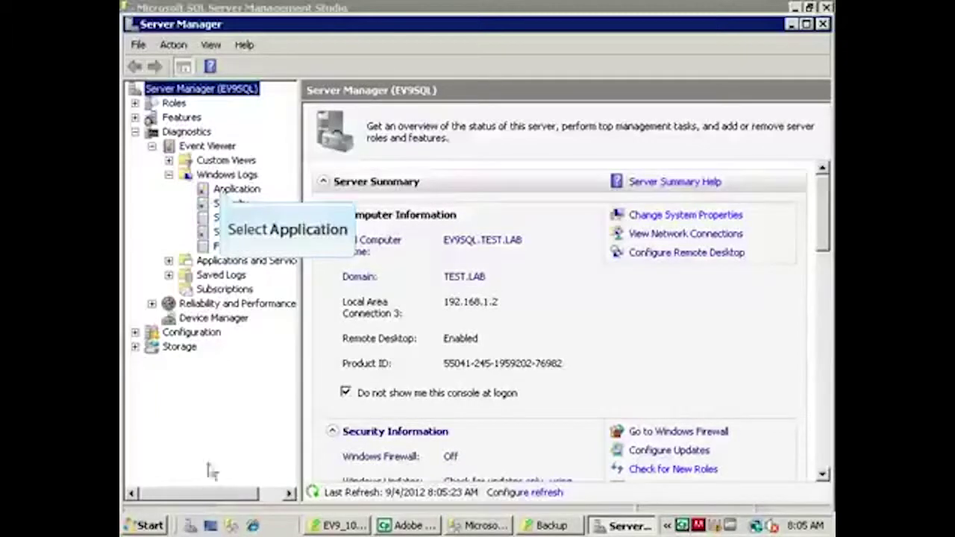
click(224, 192)
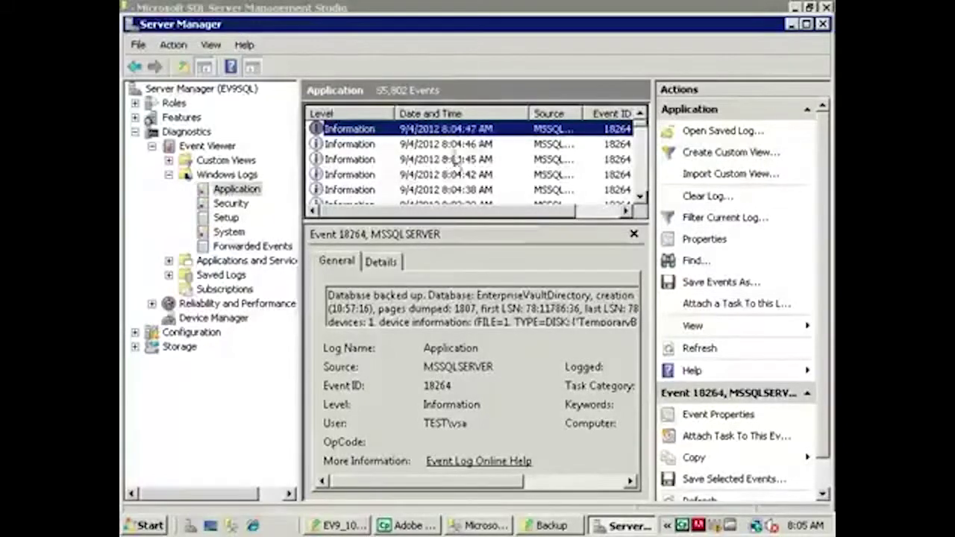
double_click(464, 133)
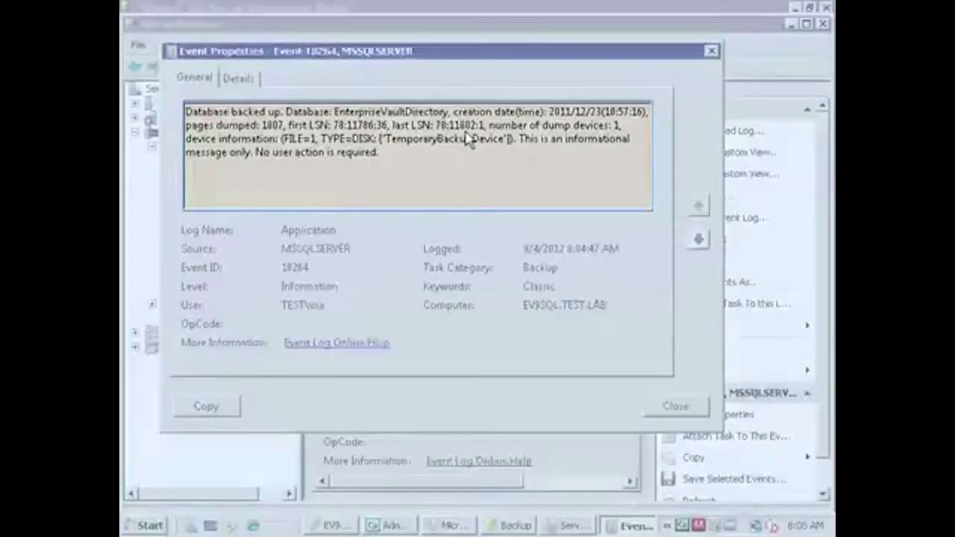
Close the event details, return to SQL Server Management Studio and expand SQL Server Agent, with EnterpriseVaultDirectory collapsed
click(676, 407)
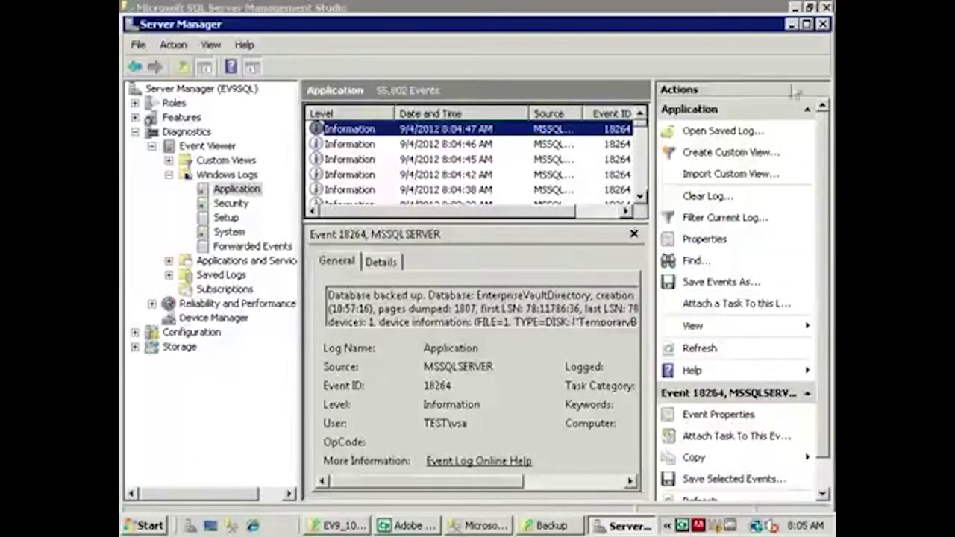
click(792, 24)
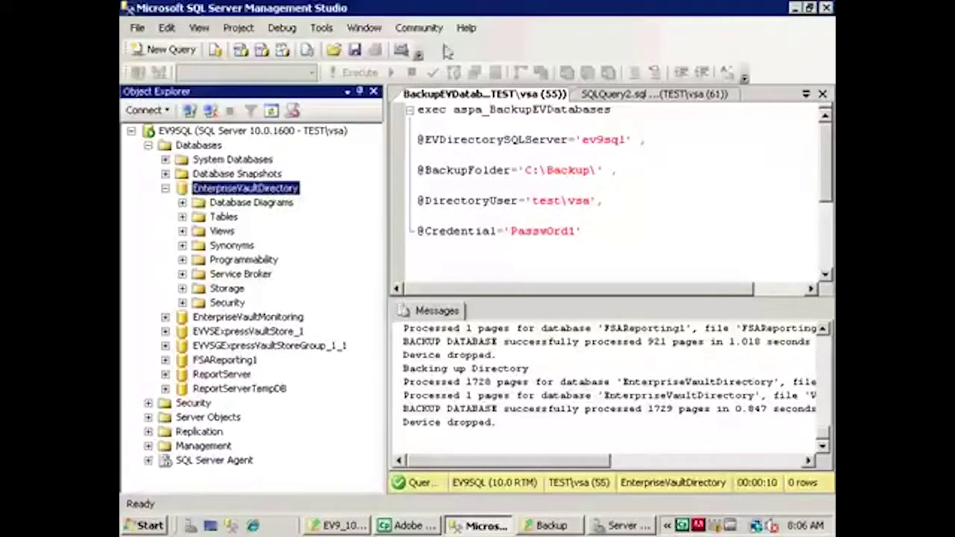
click(165, 188)
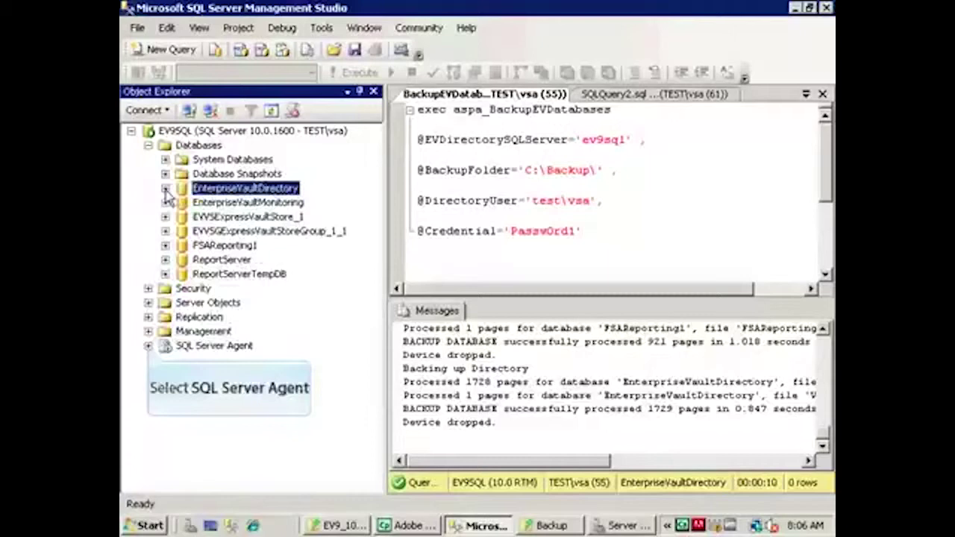
click(148, 346)
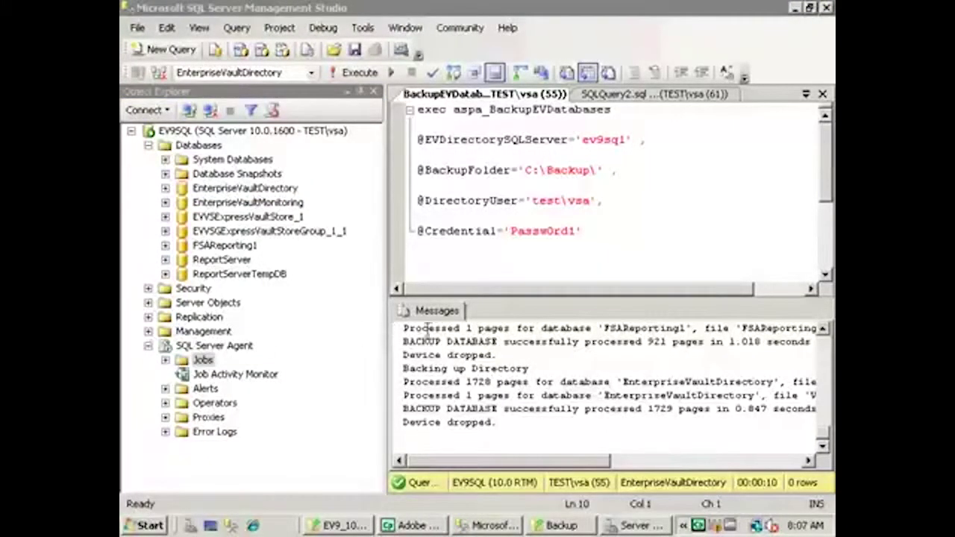
Copy the entire aspa_BackupEVDatabases query from the open query editor
click(590, 247)
key(ctrl+a)
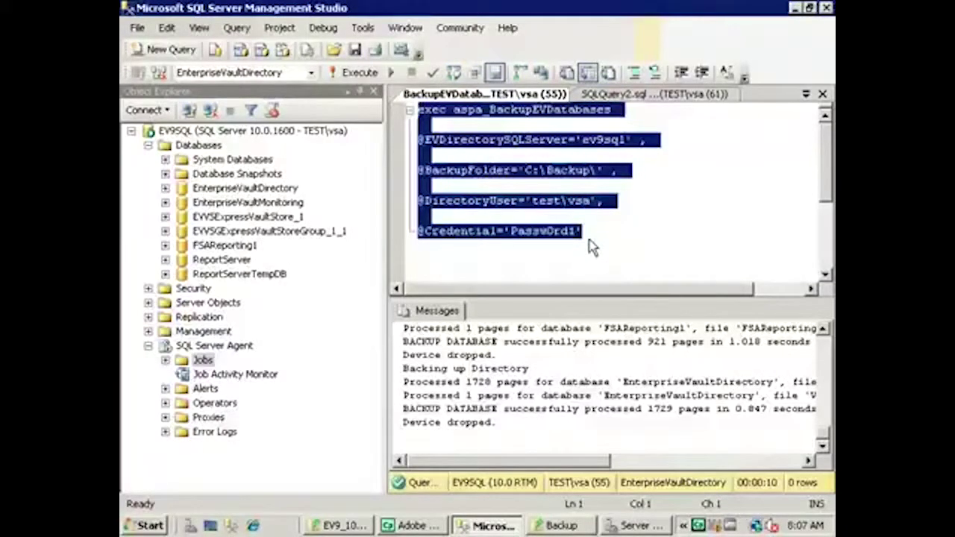
right_click(443, 149)
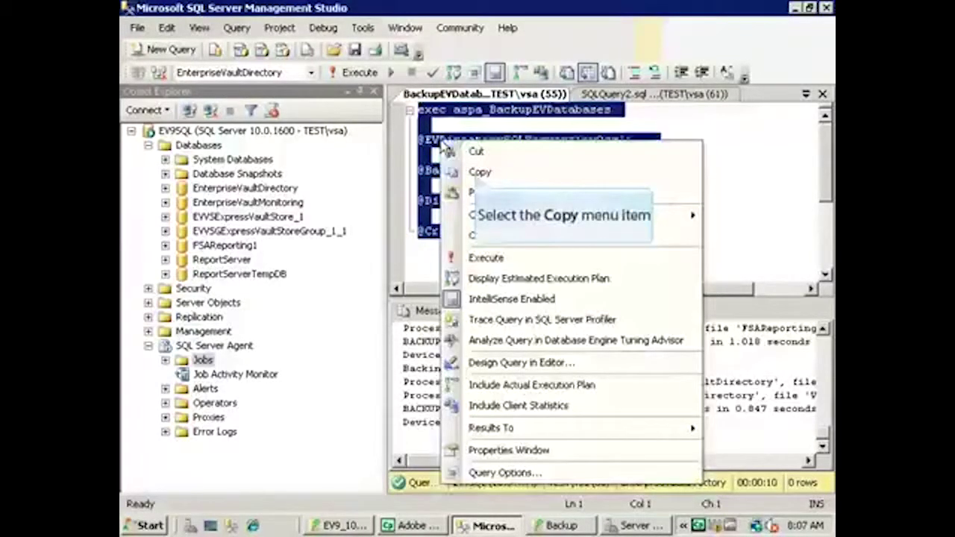
click(478, 174)
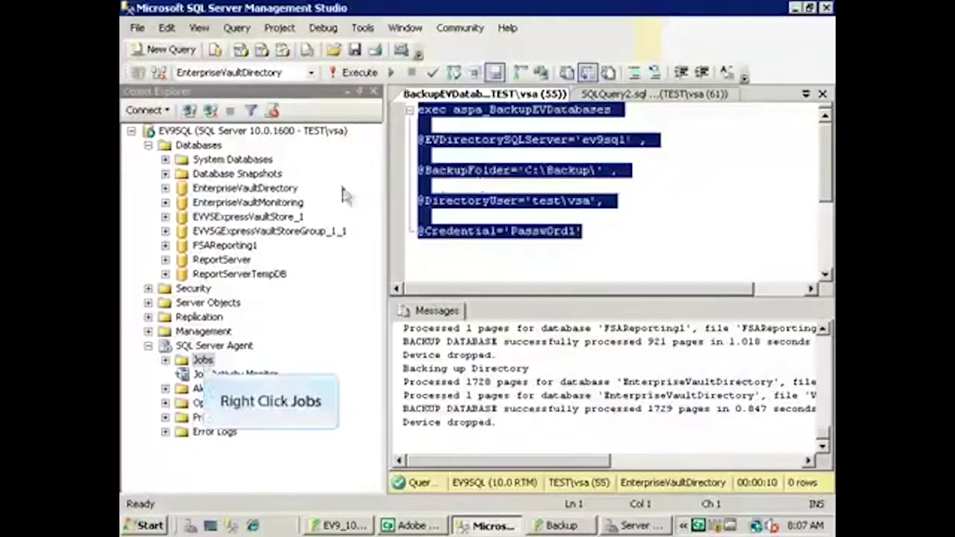
Start a new SQL Server Agent job named EV_Backup with the description "Backup EV databases."
right_click(203, 362)
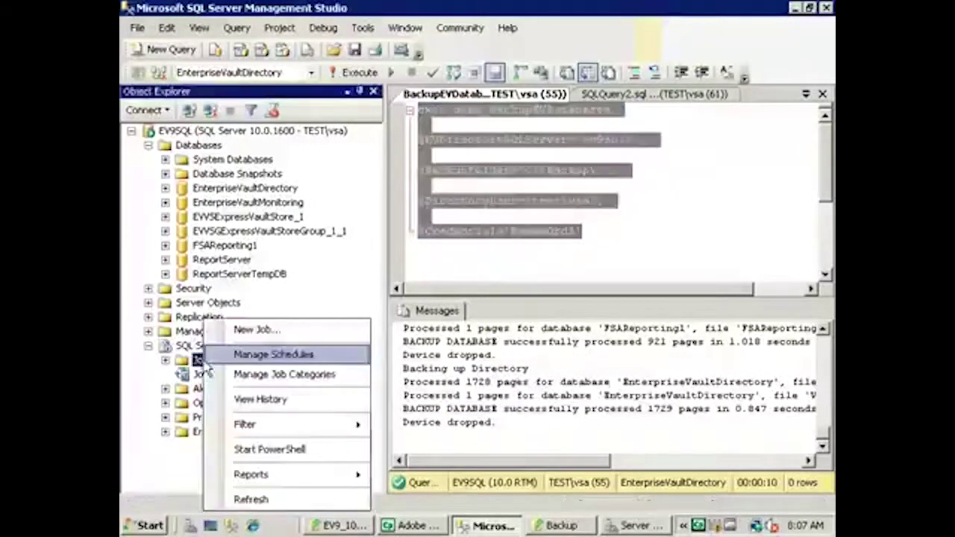
click(252, 331)
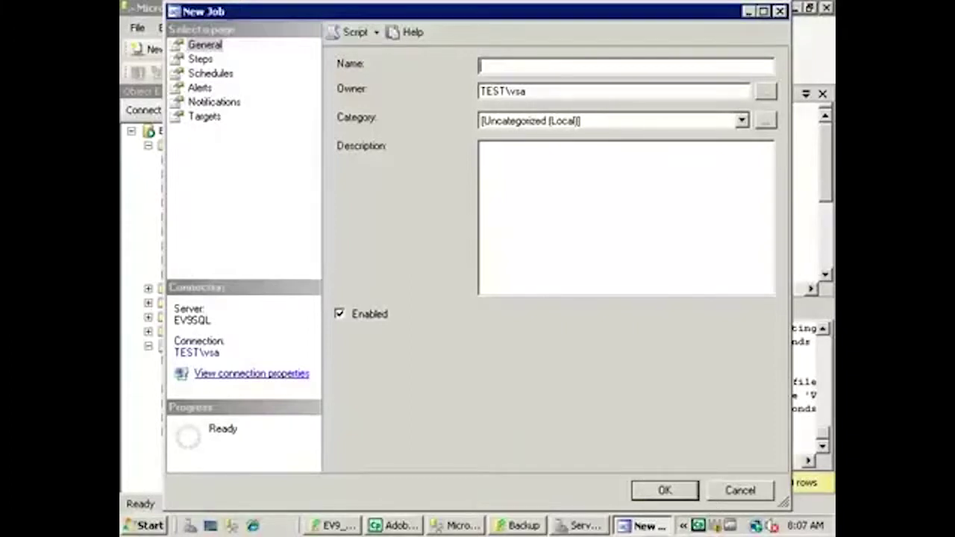
text(EV_Backup)
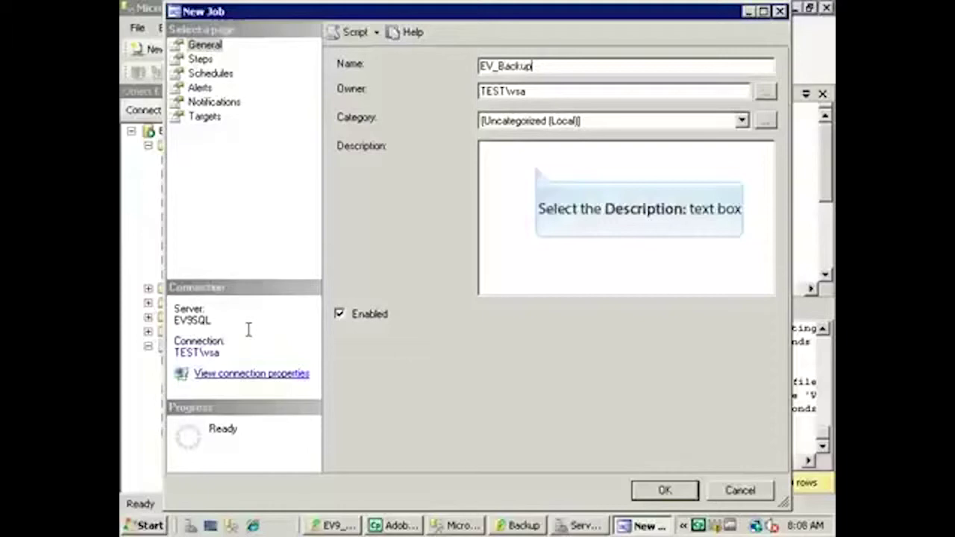
click(536, 168)
text(Ba)
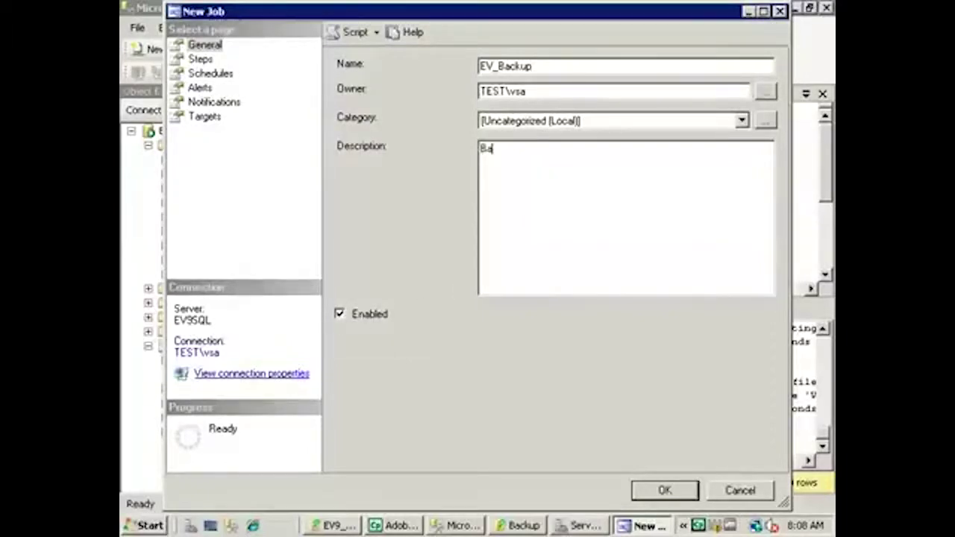
text(ckup EV databases.)
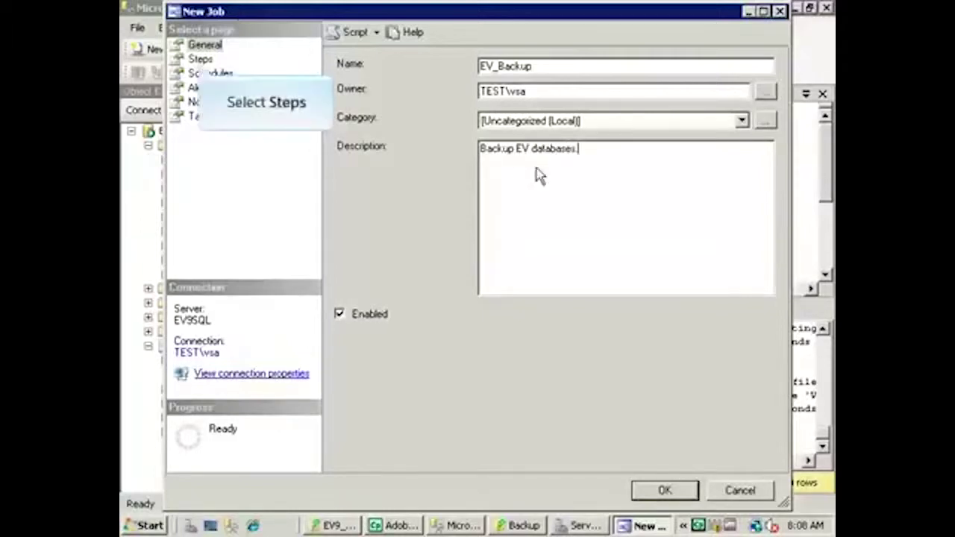
Add a job step named BackupEV on EnterpriseVaultDirectory, pasting the copied aspa_BackupEVDatabases command with its credential password
click(200, 59)
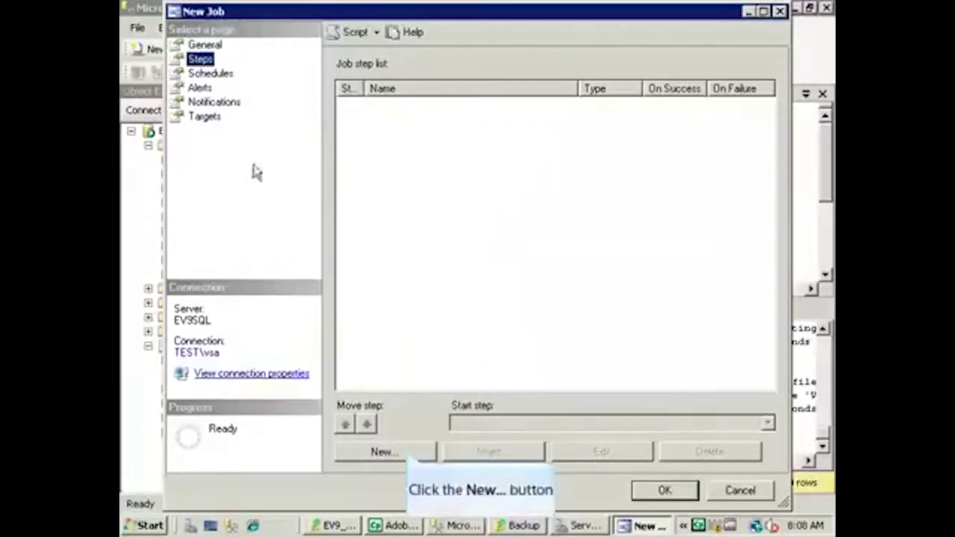
click(404, 451)
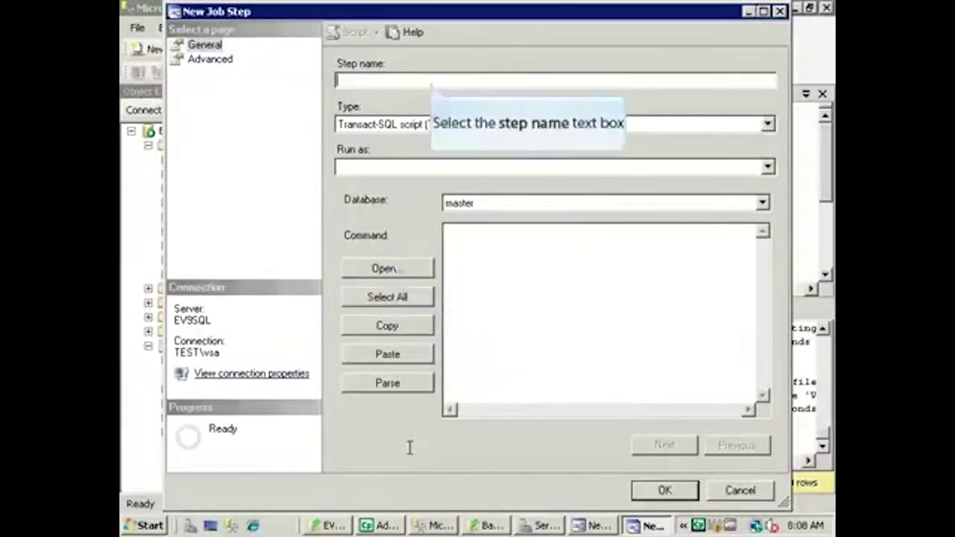
click(433, 80)
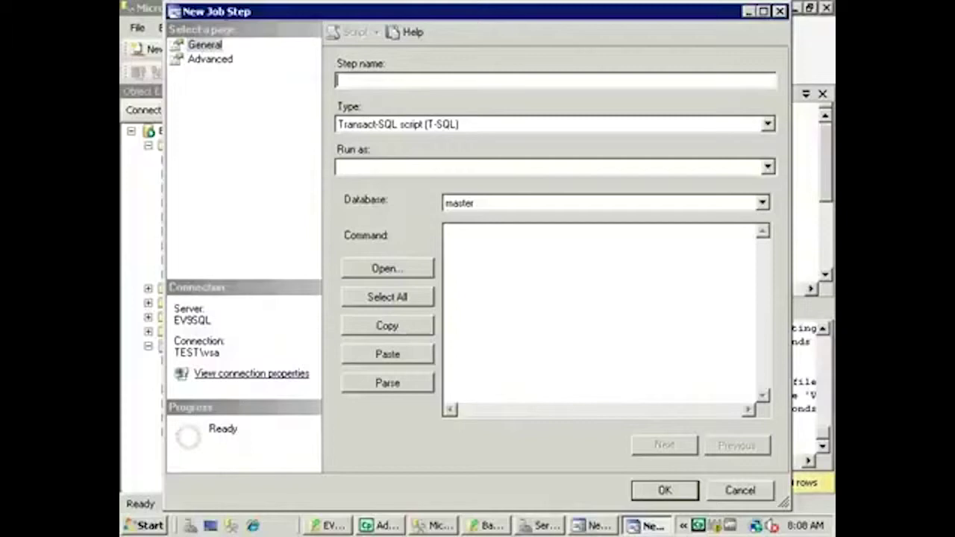
text(BackupEV)
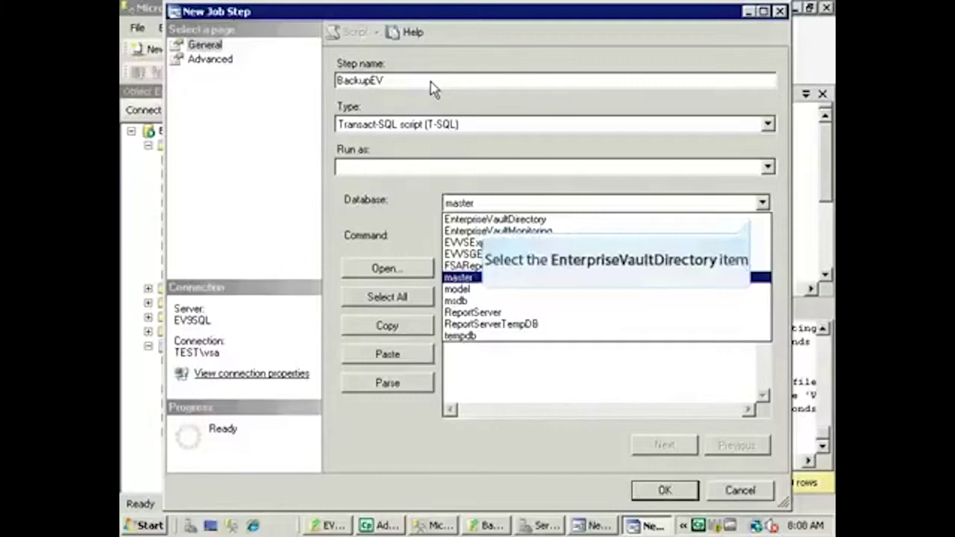
click(753, 219)
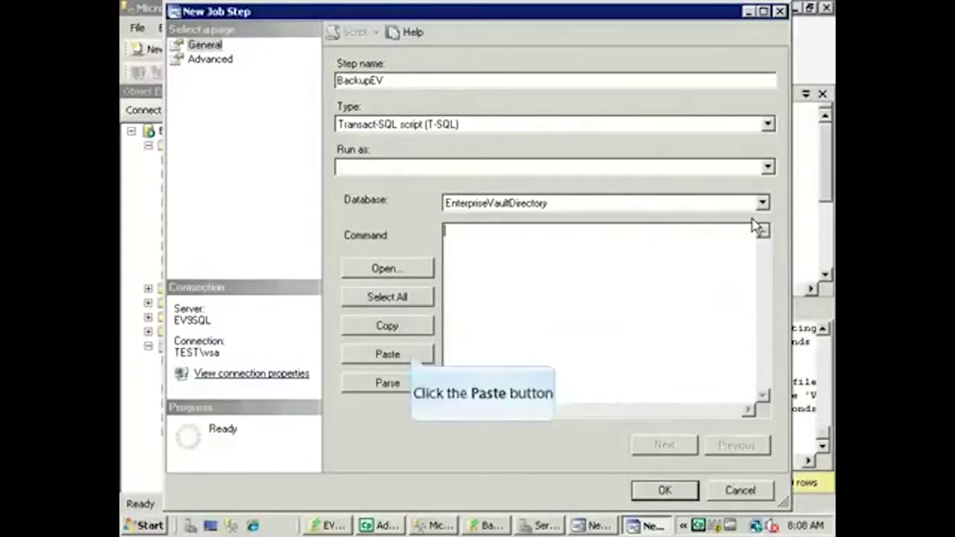
click(415, 357)
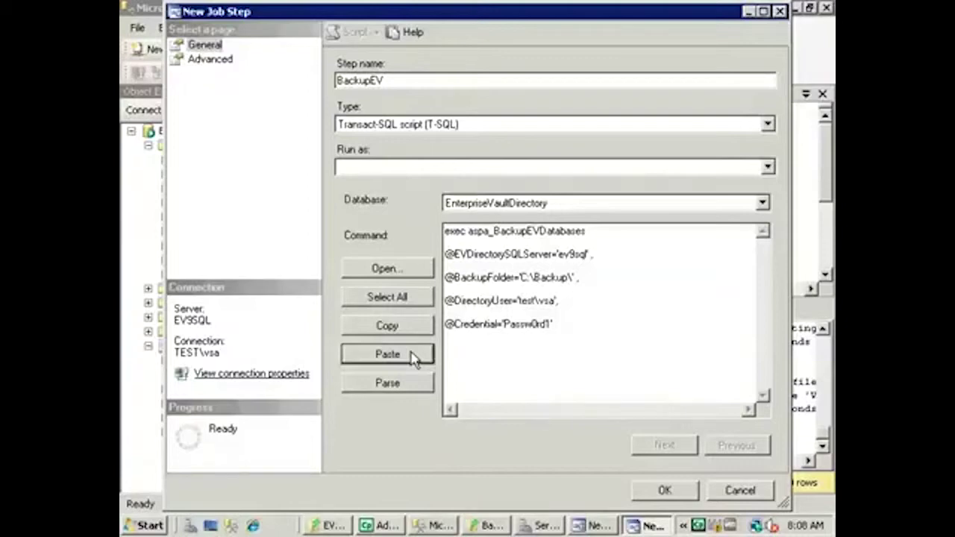
click(665, 493)
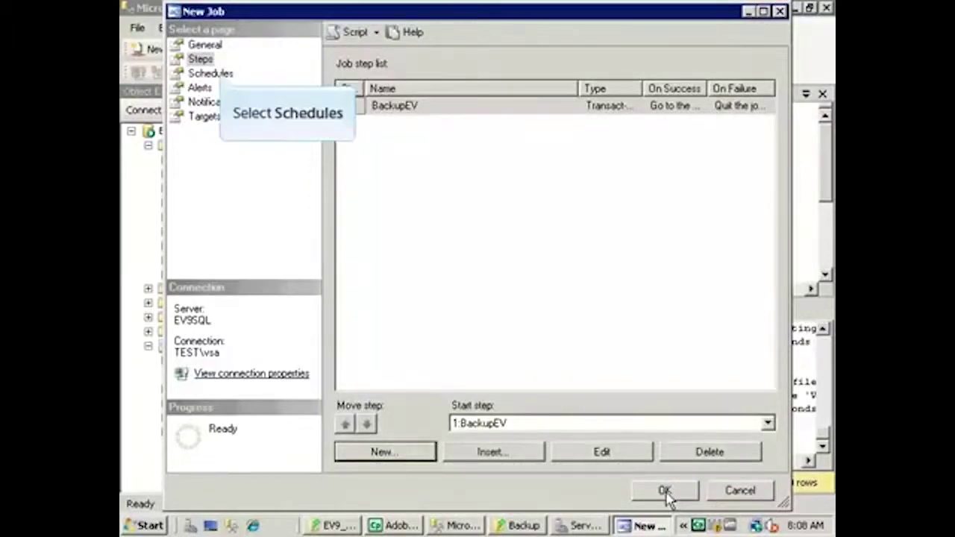
Add a daily schedule named EV_Backup_schedule that occurs once at 1:00:00 AM and save the new job
click(216, 74)
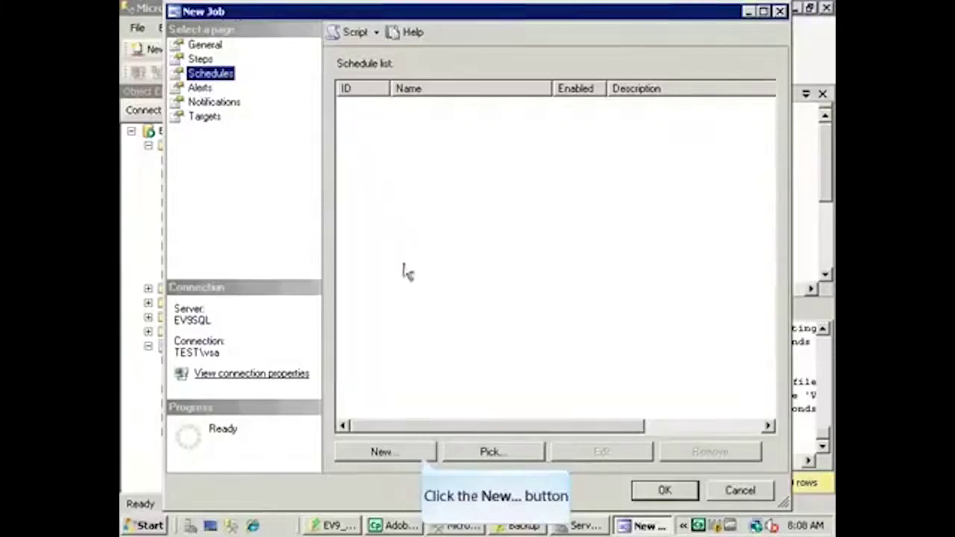
click(422, 453)
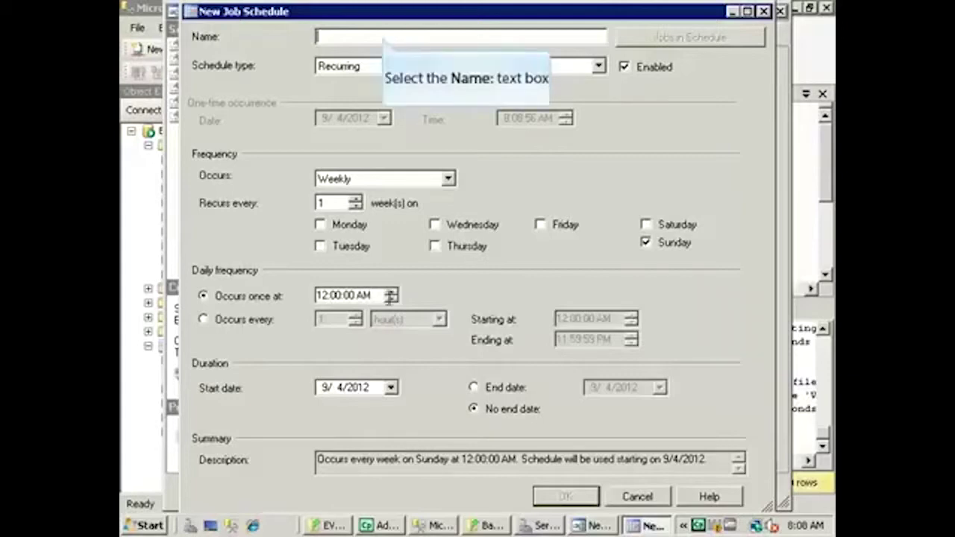
click(383, 35)
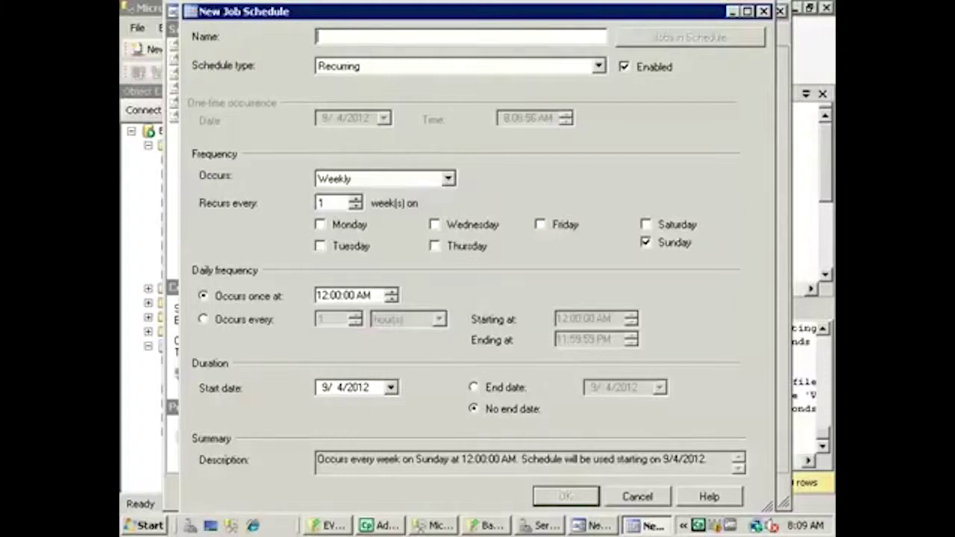
text(EV_Backup_schedule)
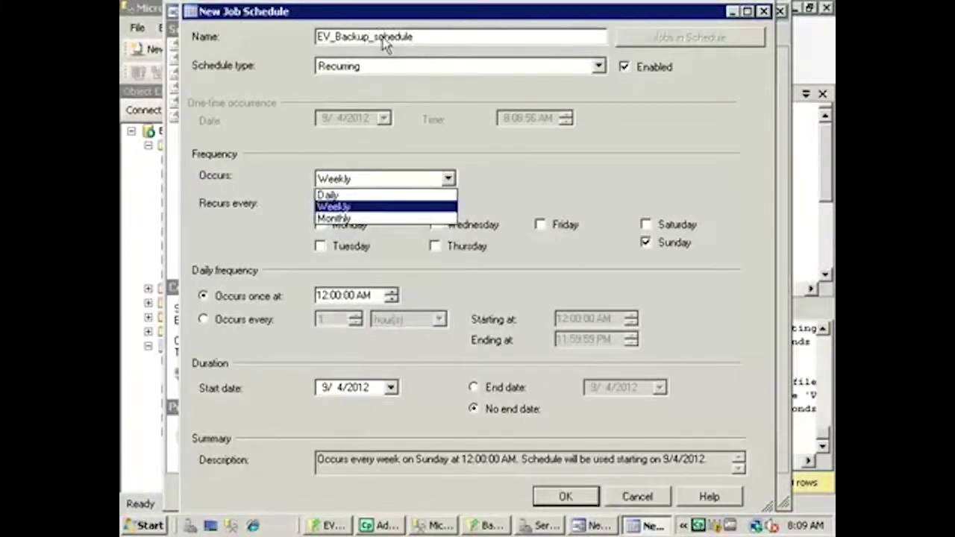
click(376, 195)
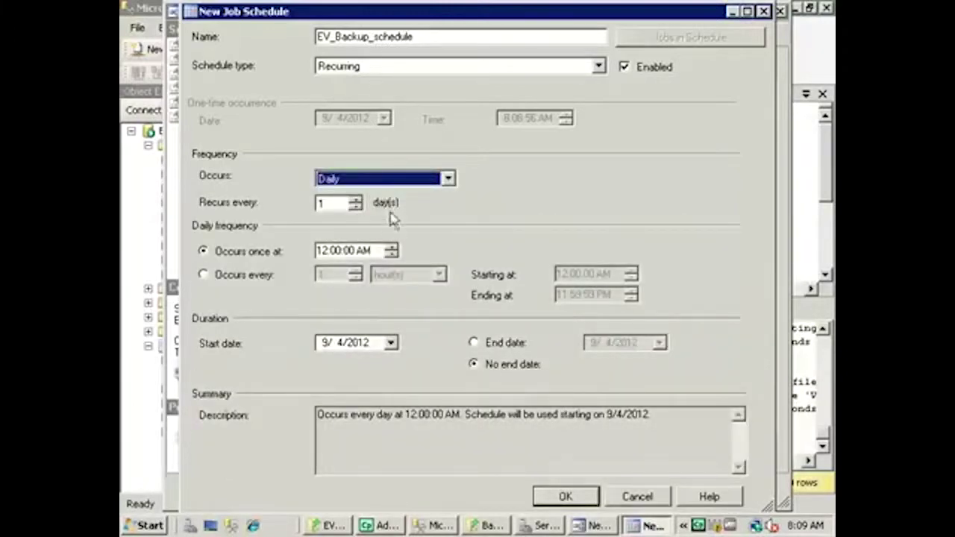
click(393, 247)
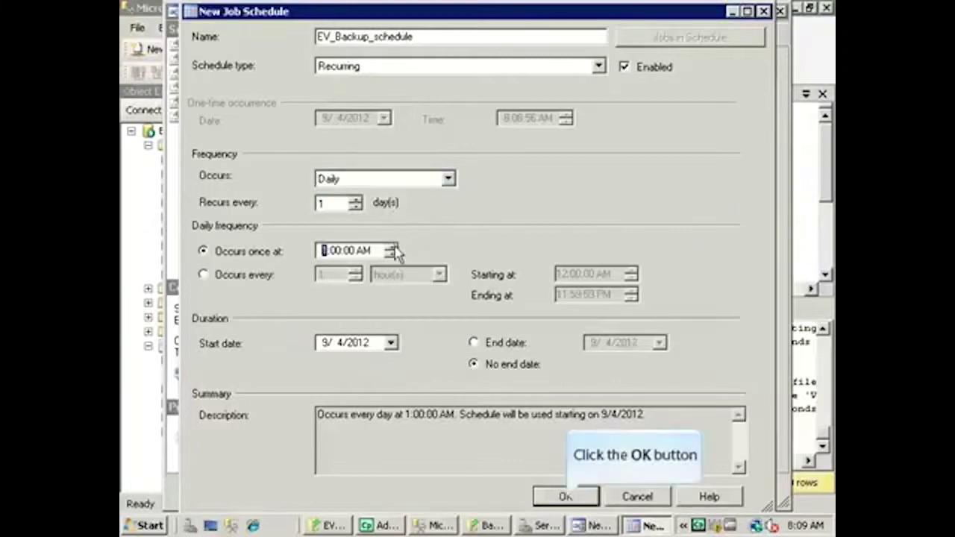
click(565, 497)
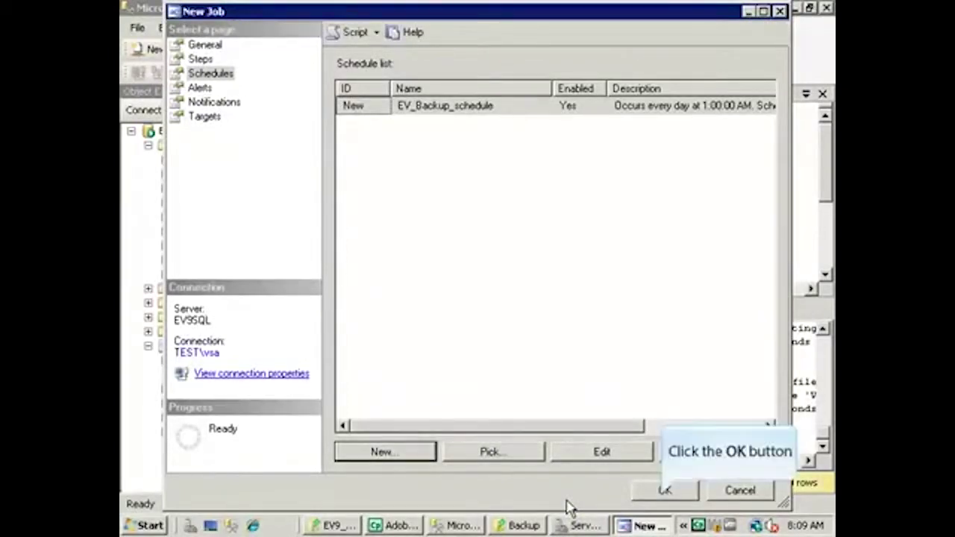
click(665, 491)
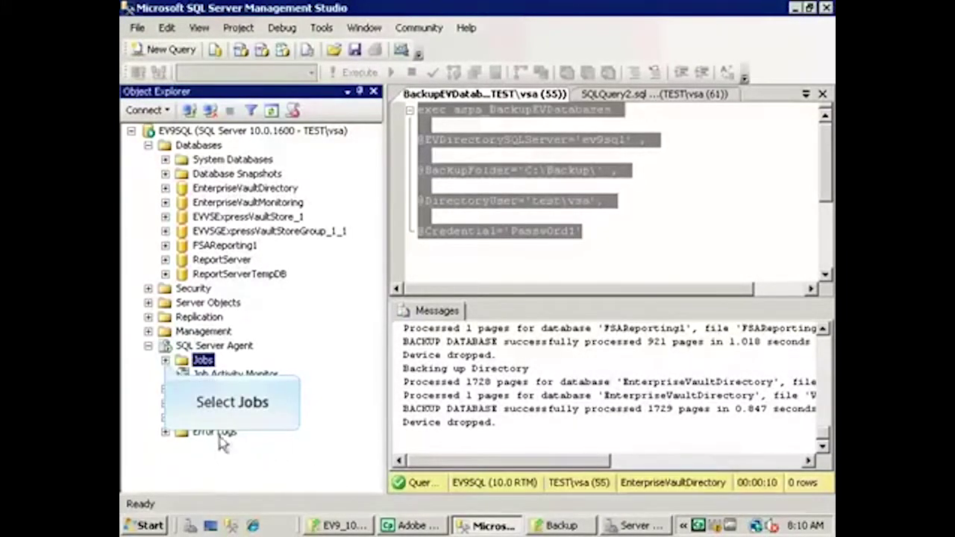
Run the EV_Backup job from the SQL Server Agent jobs and check the backup files in C:\Backup in Windows Explorer
click(165, 361)
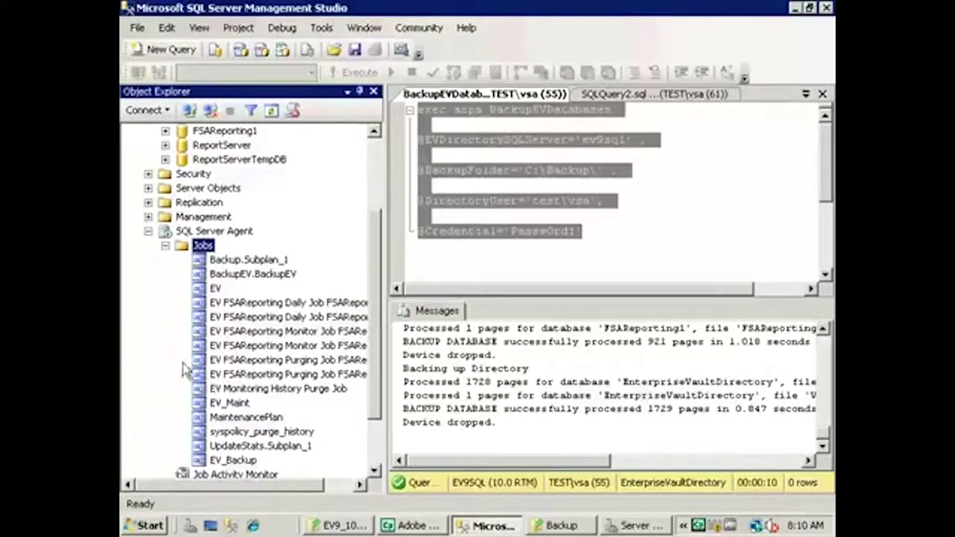
click(233, 461)
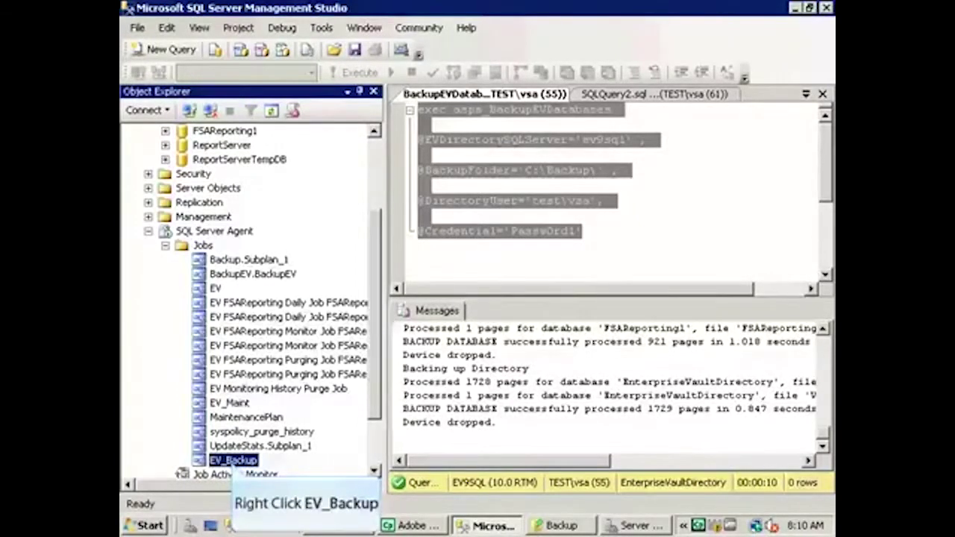
right_click(233, 463)
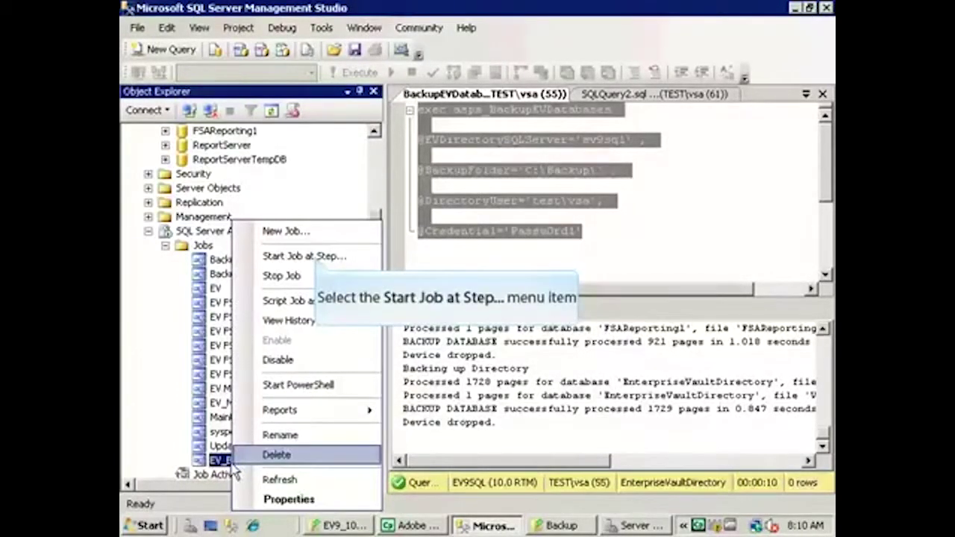
click(319, 256)
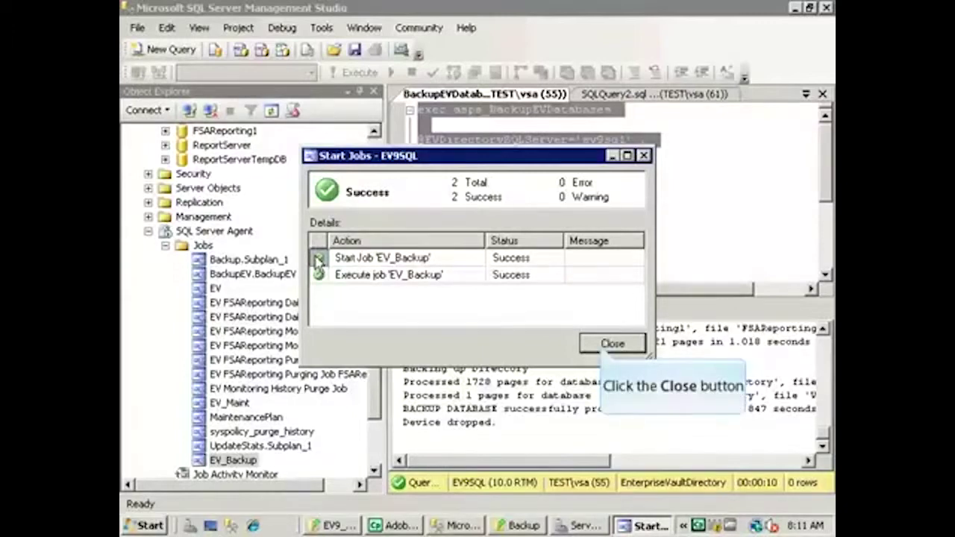
click(612, 344)
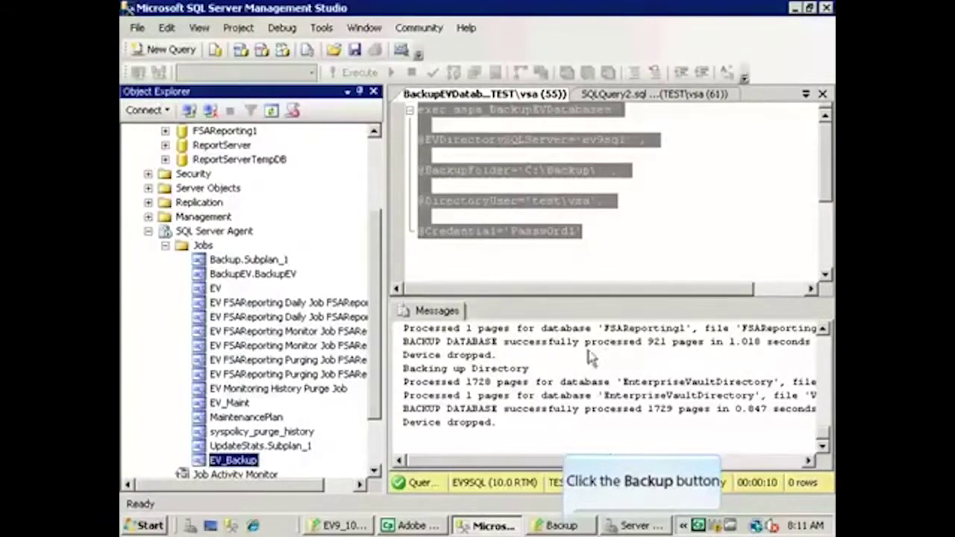
click(565, 526)
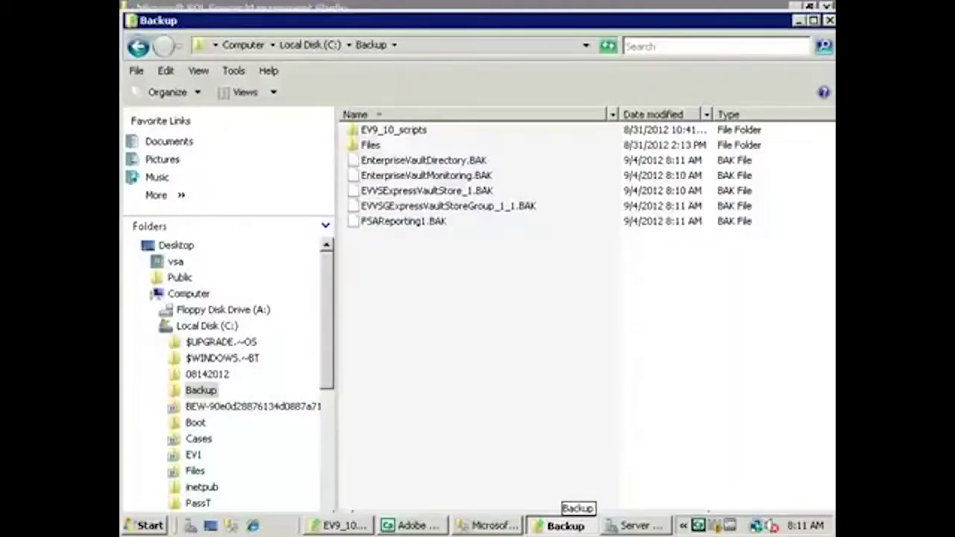
click(568, 527)
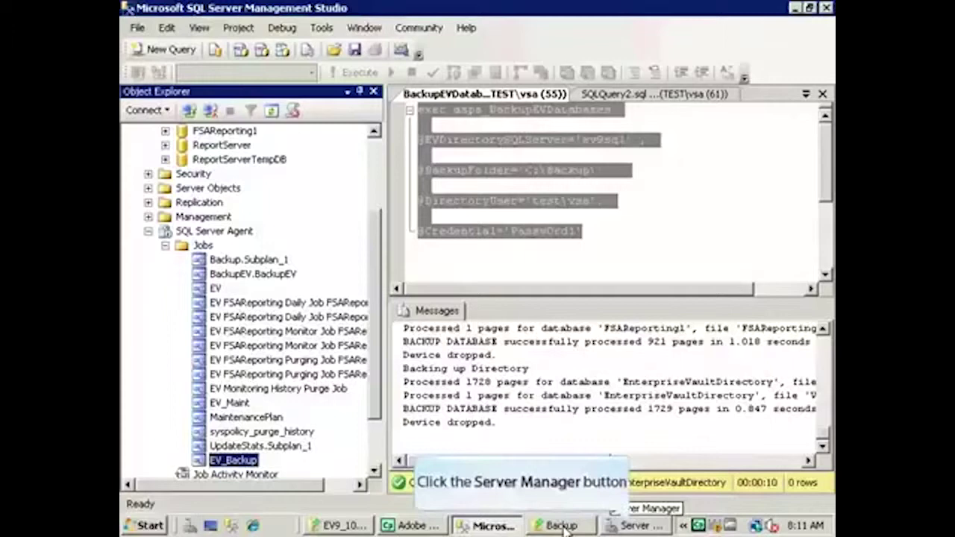
Refresh the Application log in Server Manager and open the newest MSSQLSERVER event to read its backup details
click(633, 527)
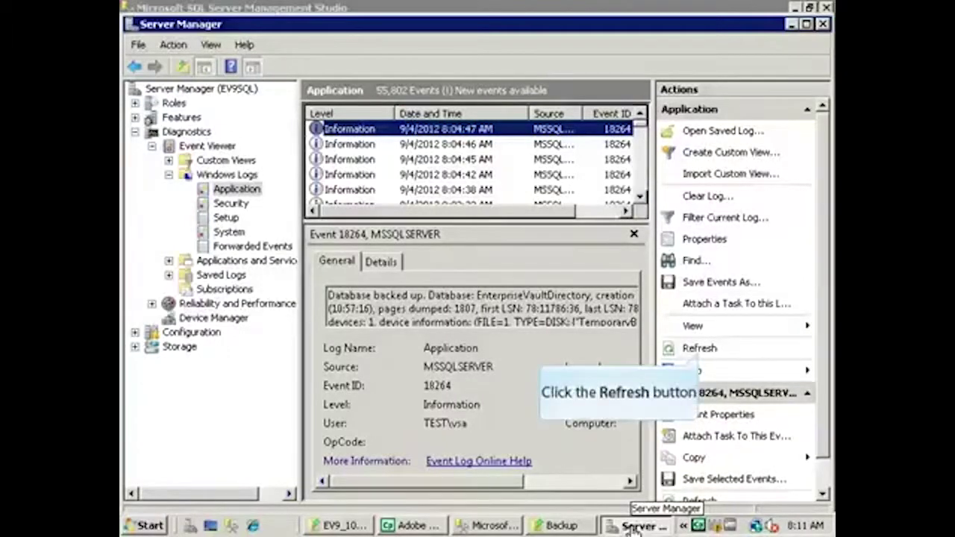
click(699, 348)
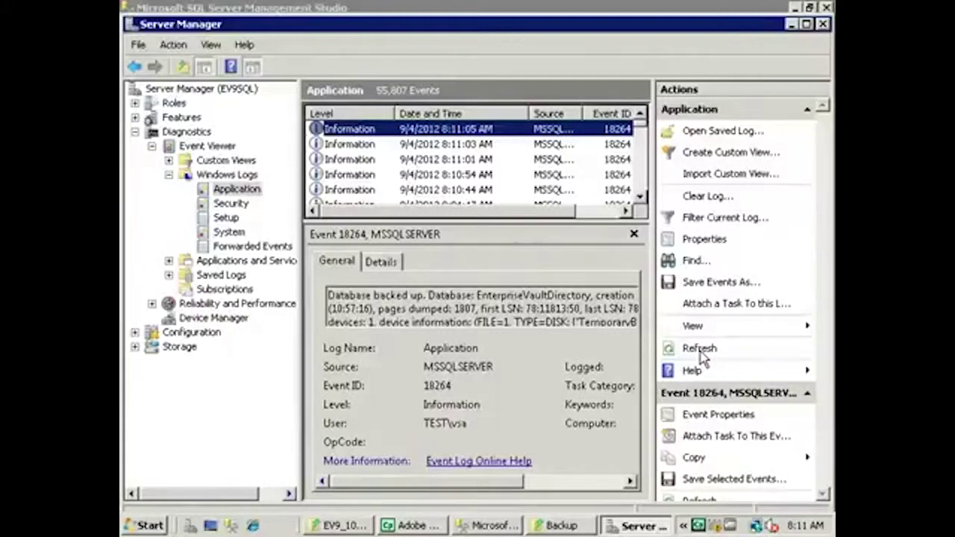
double_click(469, 130)
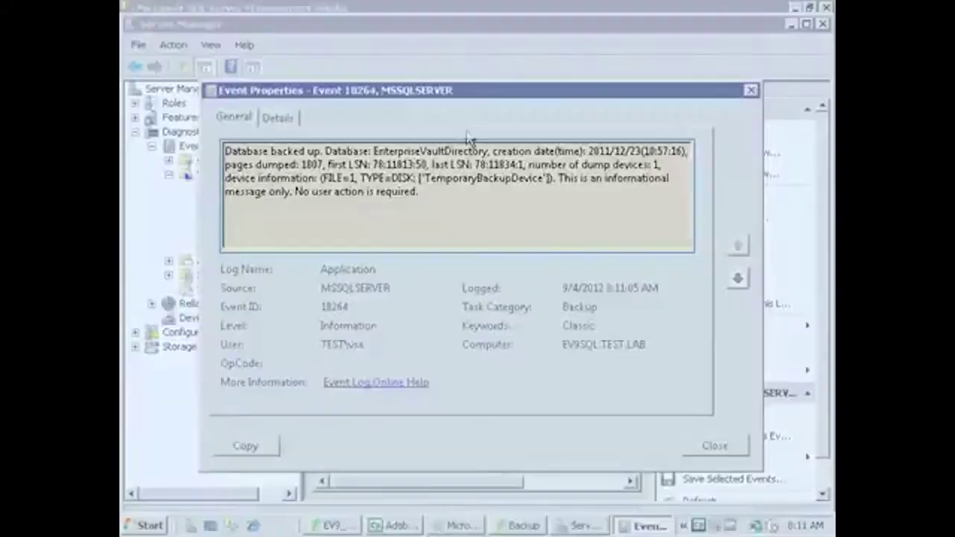